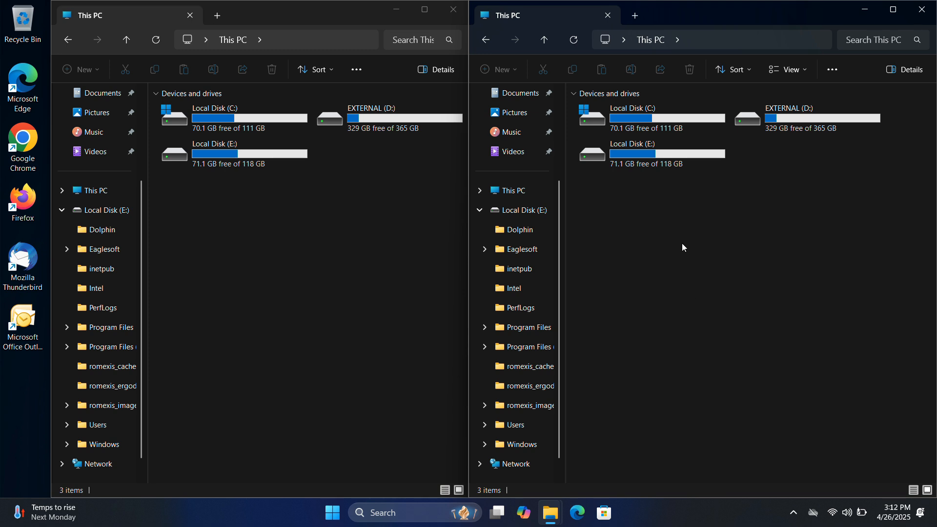
Open the C:\Users\Owner folder in the first of the two side-by-side windows.
double_click(245, 129)
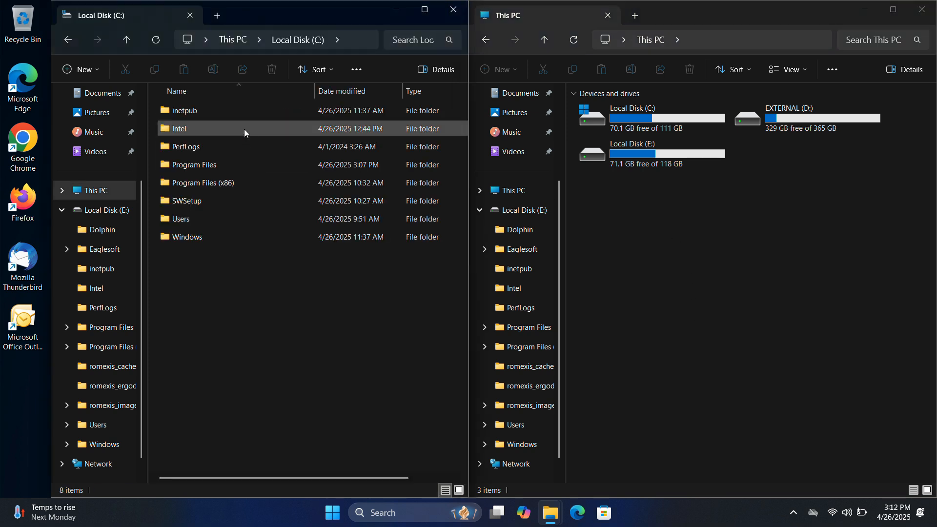
double_click(207, 214)
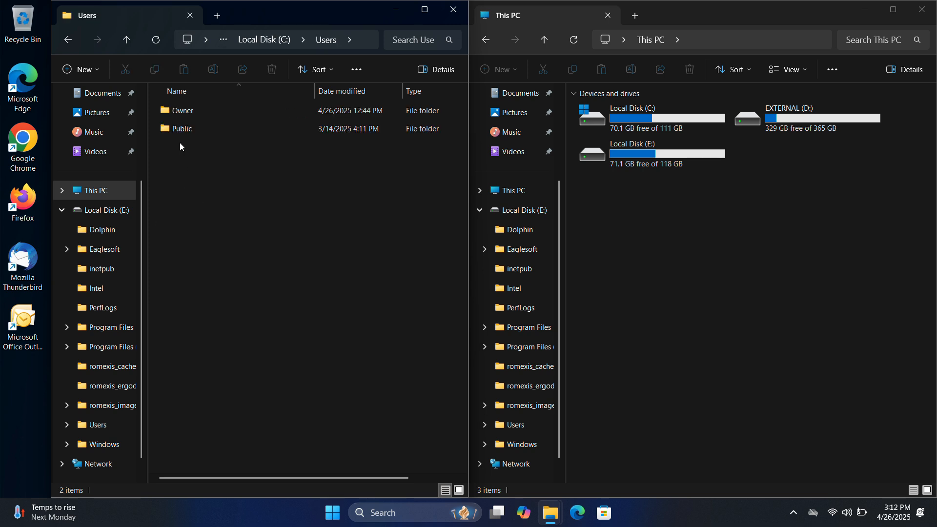
double_click(197, 114)
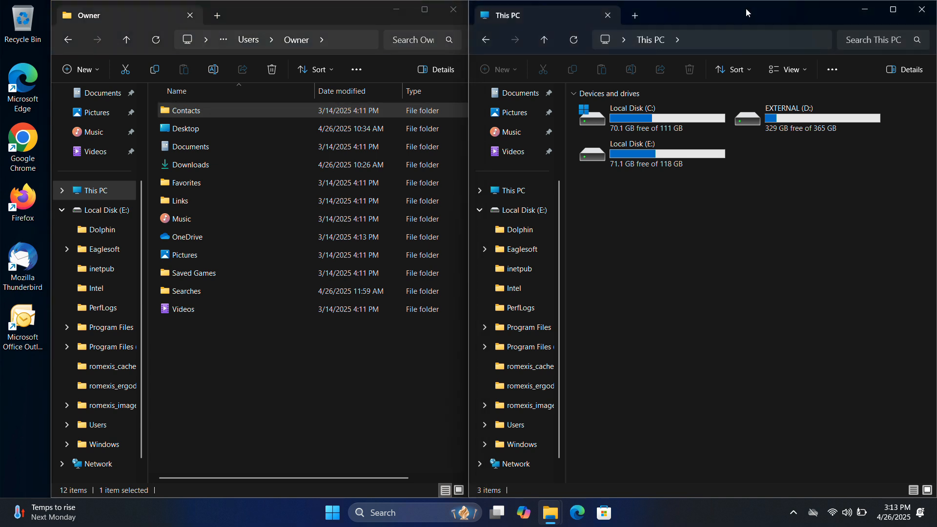
Turn on the display of hidden items and snap the This PC window back beside the Owner folder window.
double_click(746, 8)
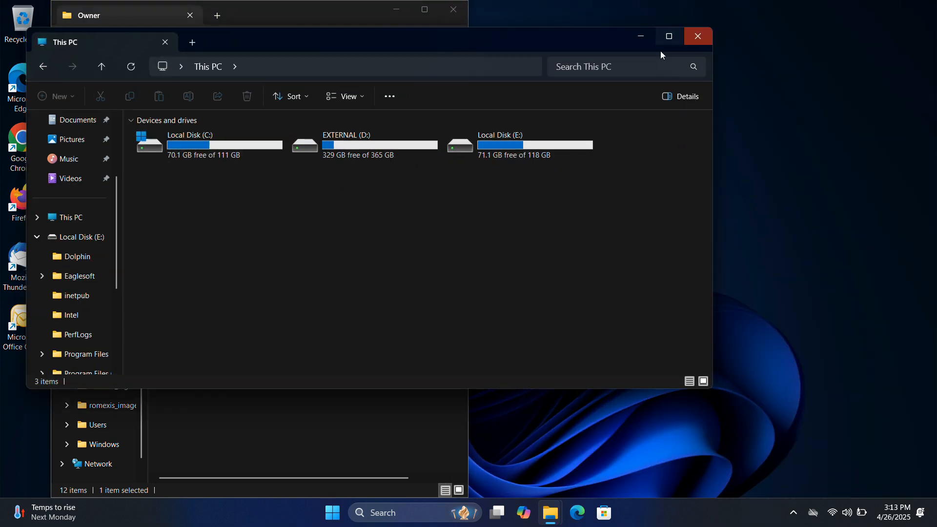
click(354, 97)
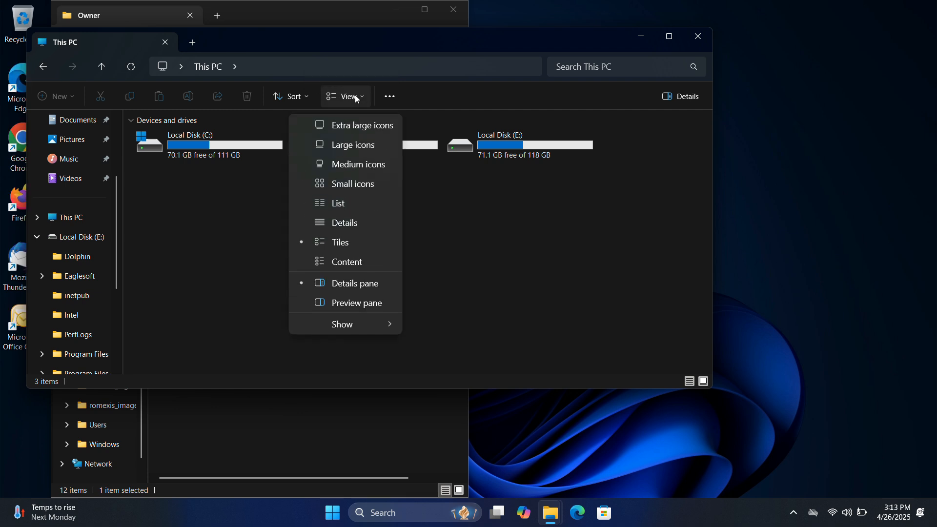
drag(385, 37, 596, 31)
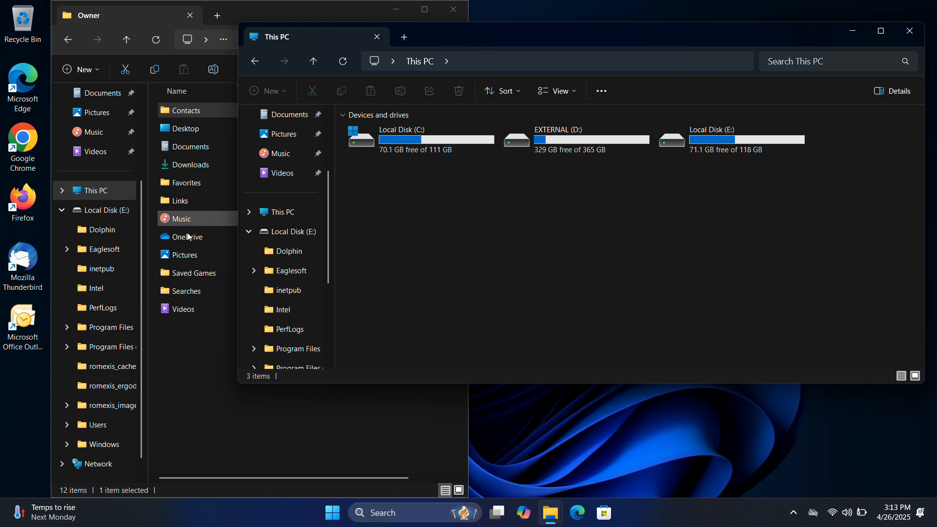
click(561, 91)
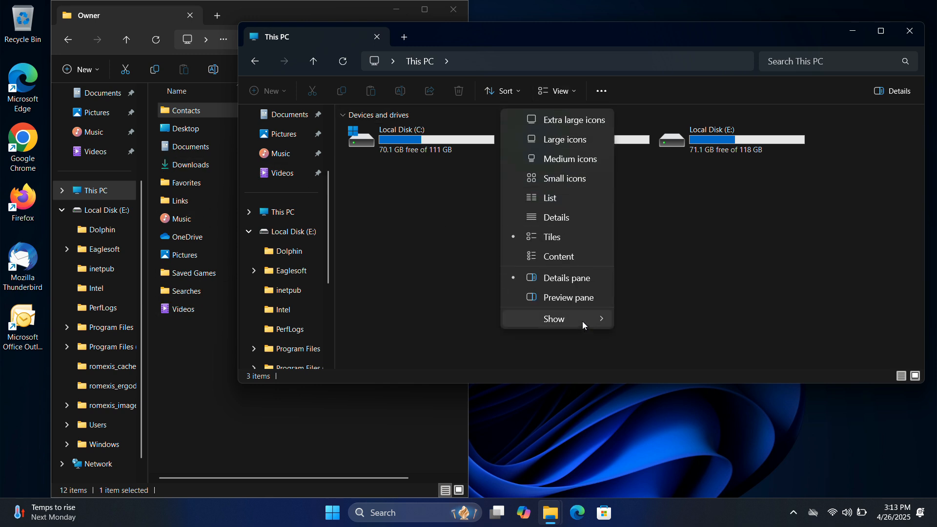
mouse_move(581, 321)
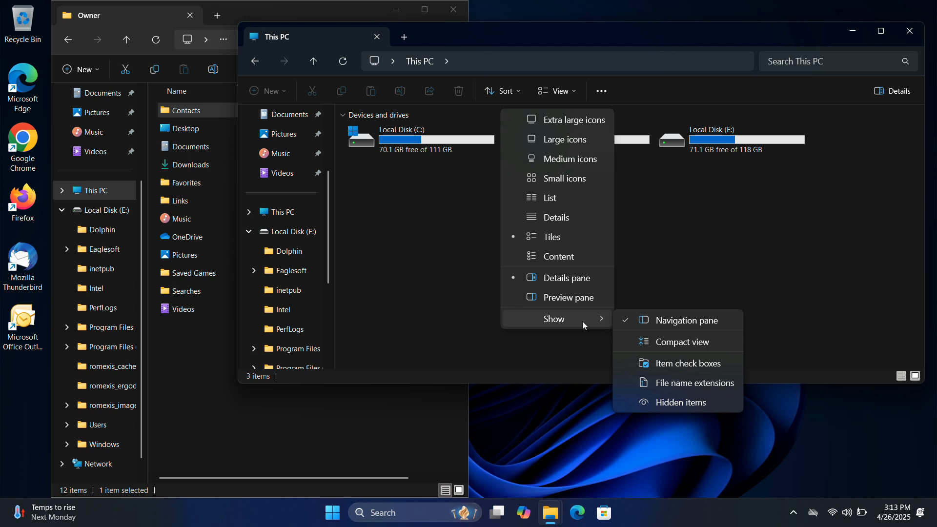
click(657, 403)
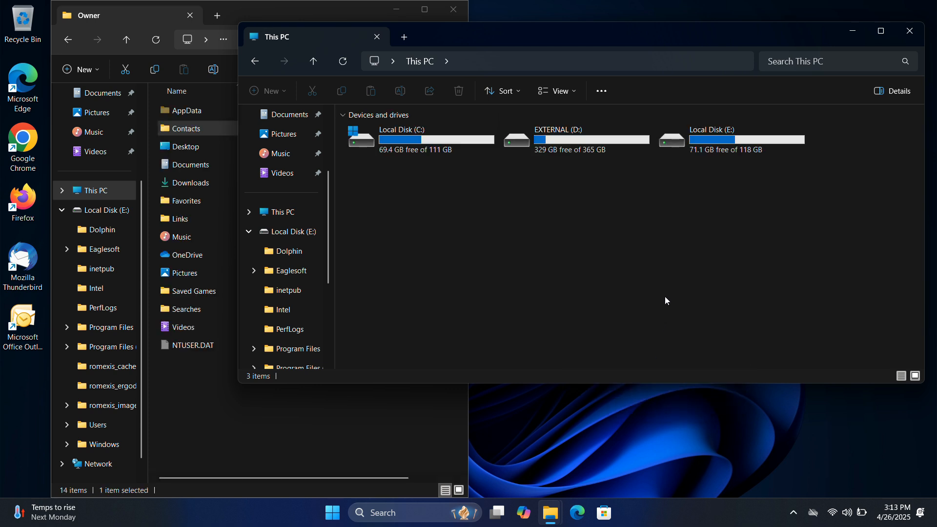
click(190, 111)
drag(499, 36, 934, 141)
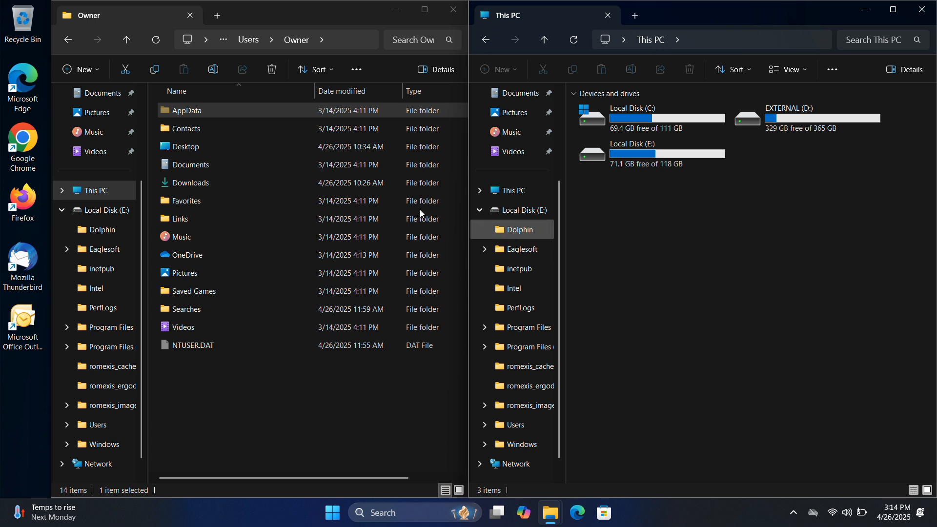
Look inside the AppData folder of the C:\Users\Owner profile, and return to C:\Users.
click(126, 40)
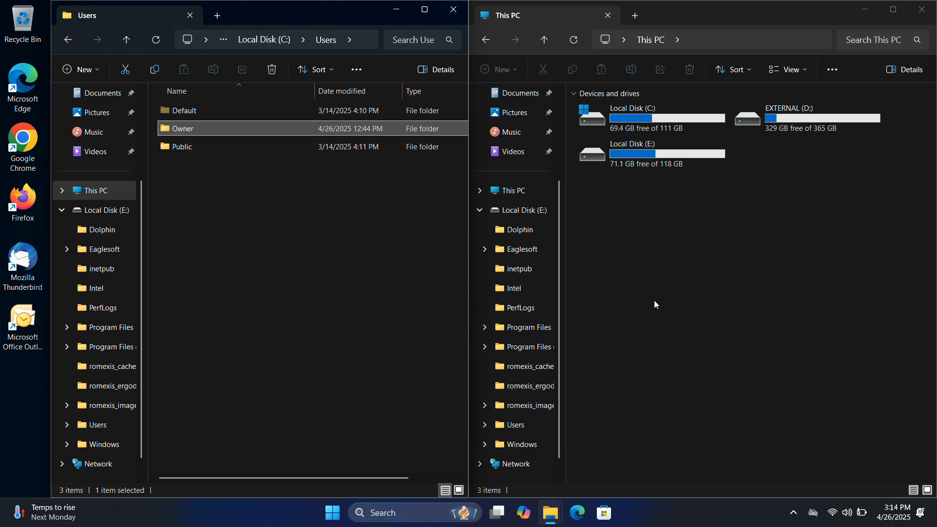
double_click(224, 128)
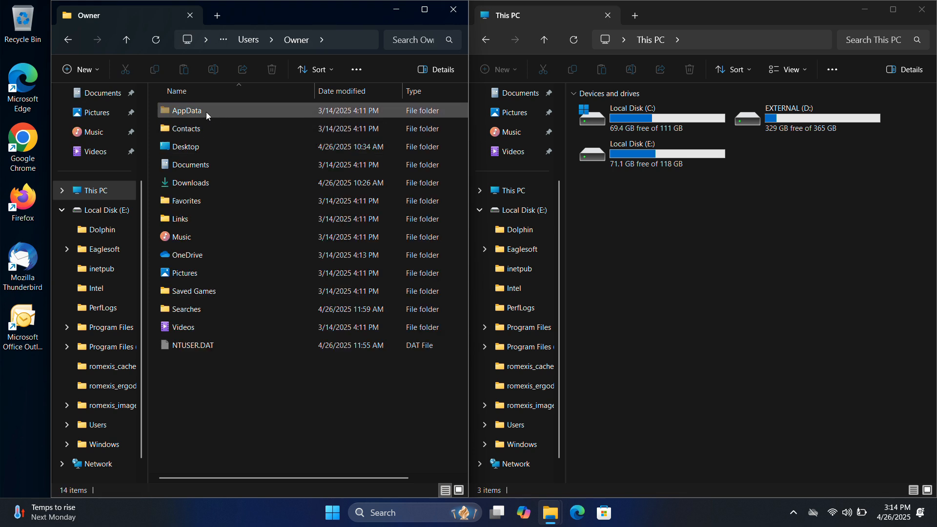
double_click(206, 112)
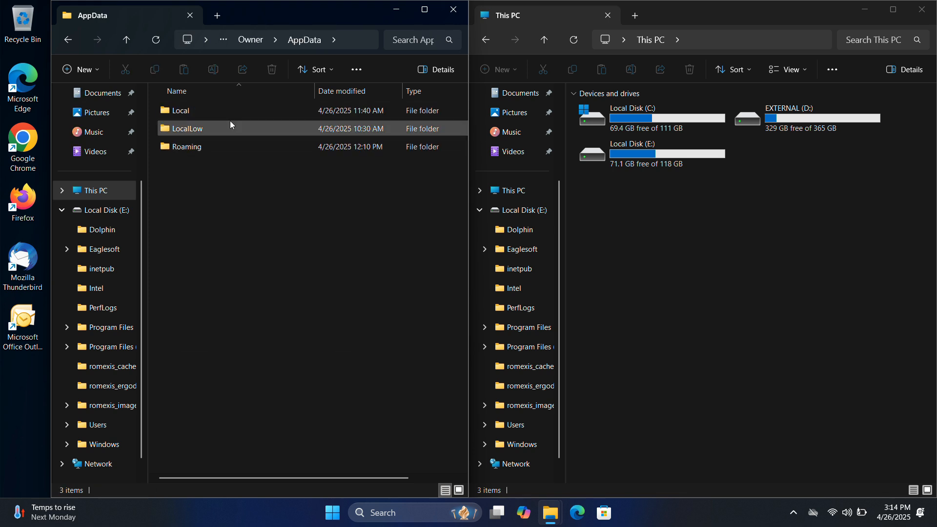
click(129, 40)
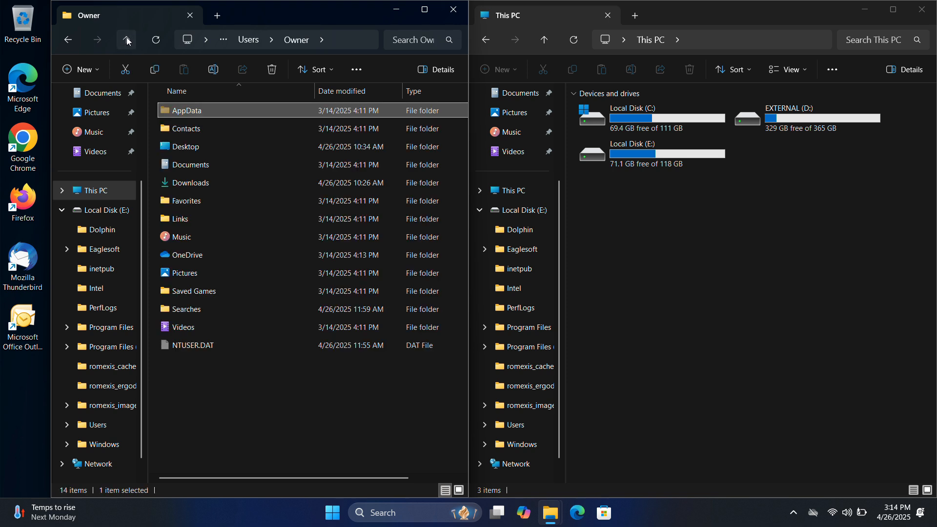
click(127, 38)
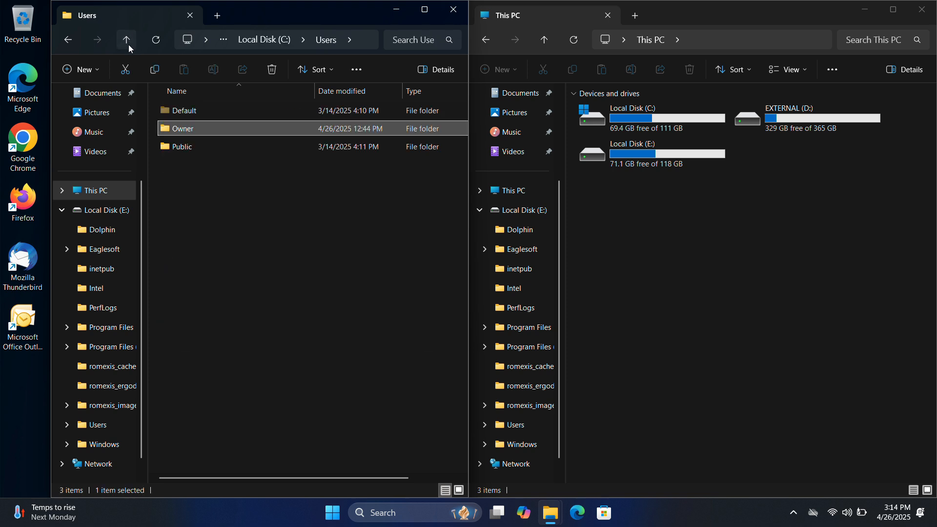
Open the Users folder on Local Disk (E:) in the second window.
click(654, 153)
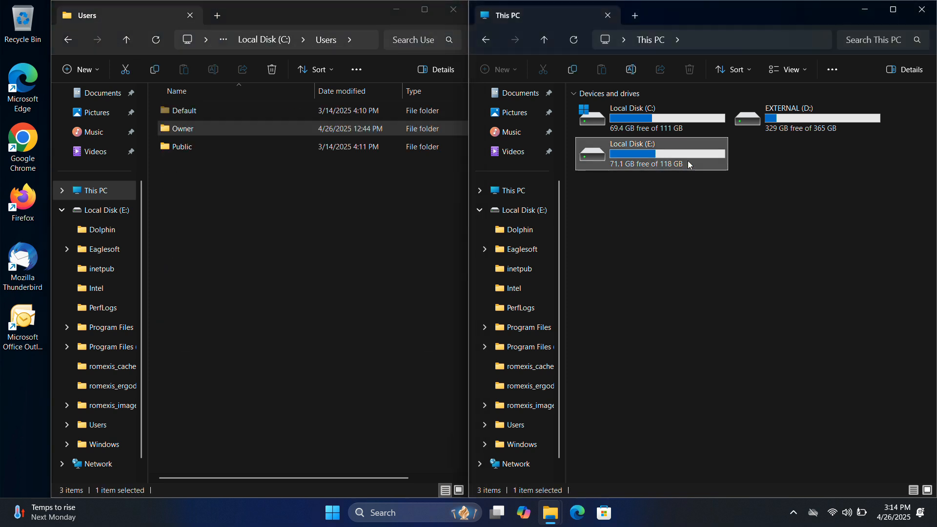
double_click(654, 160)
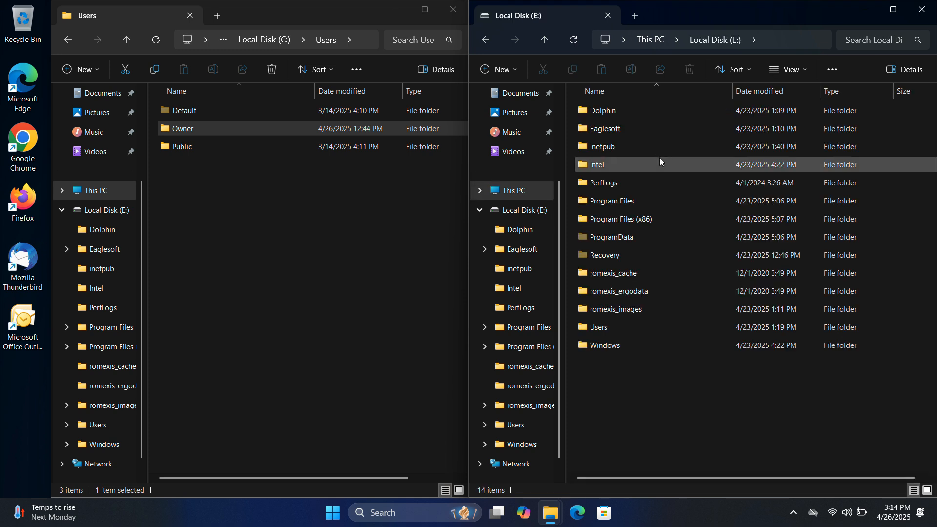
double_click(601, 327)
Try to open the Owner folder in E:\Users, declining the offer of permanent access.
double_click(601, 131)
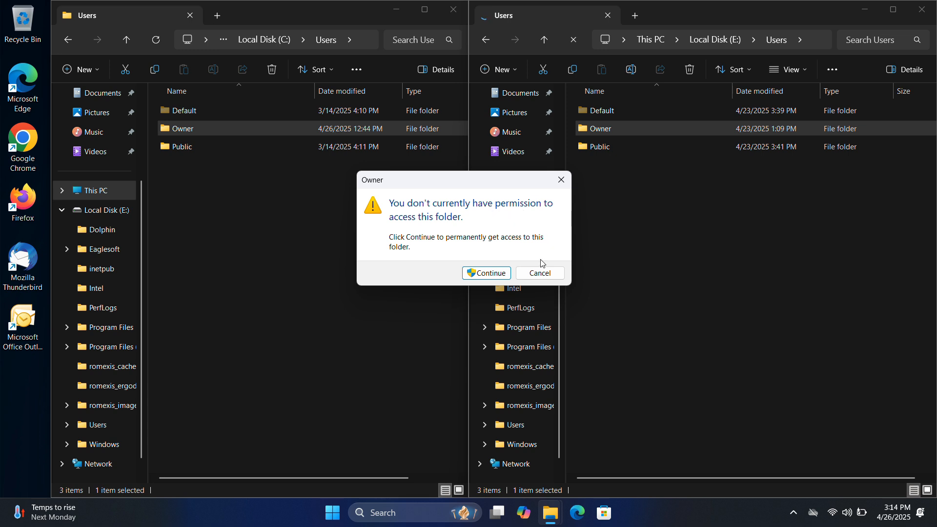
click(540, 273)
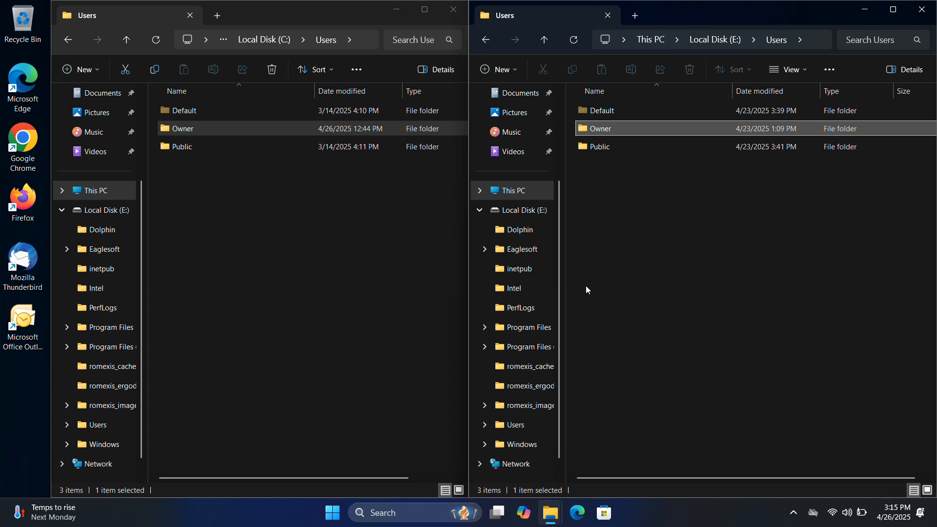
double_click(602, 129)
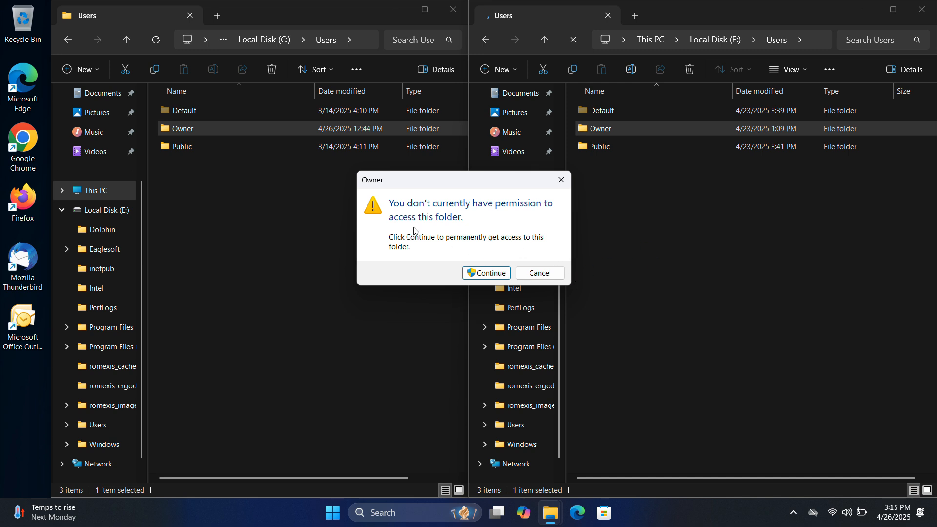
click(540, 273)
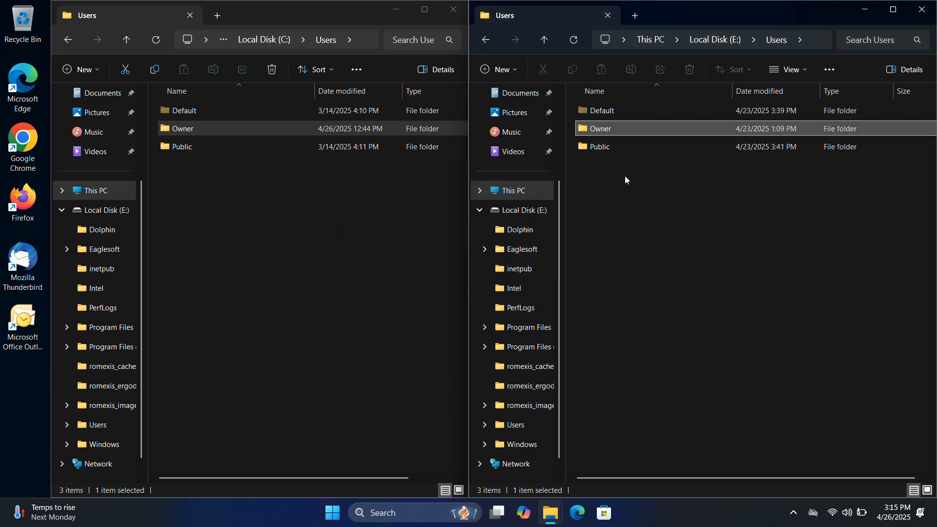
Open the advanced security settings of E:\Users\Owner and load its permission entries with administrative permissions.
right_click(609, 130)
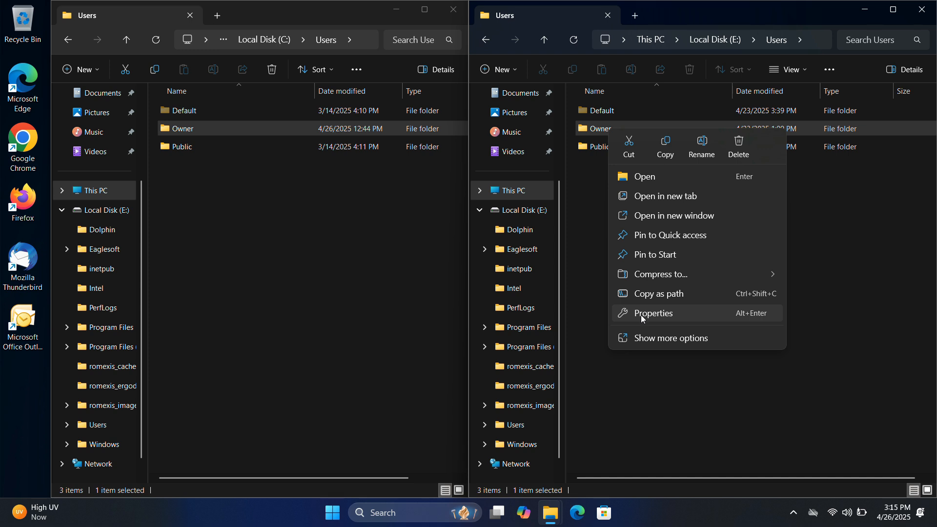
click(645, 315)
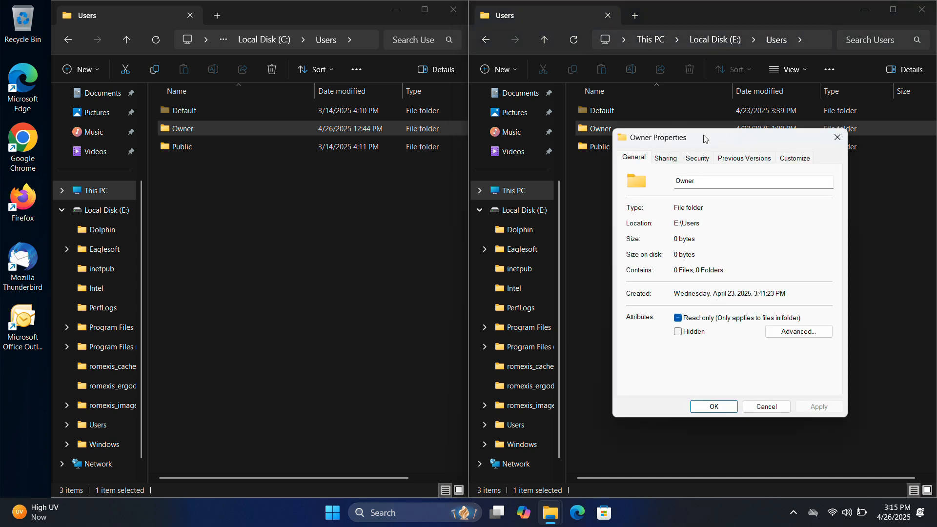
click(695, 160)
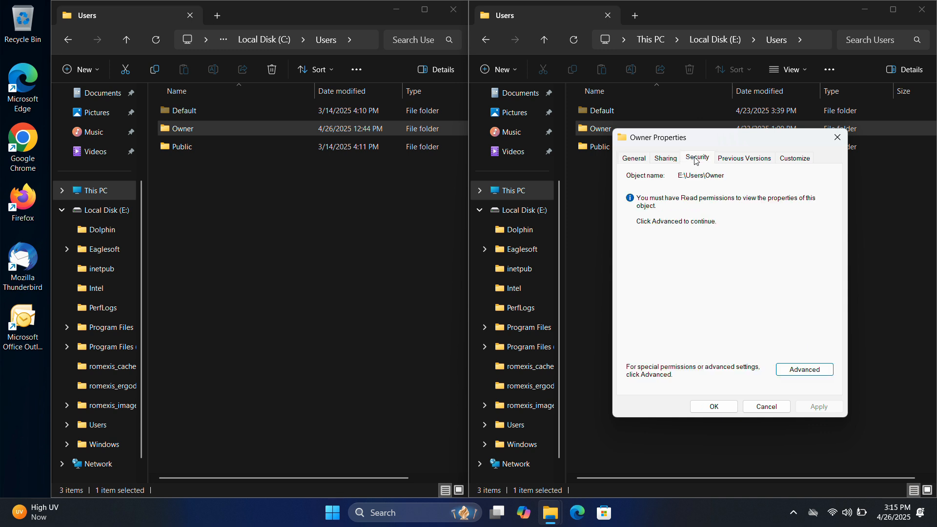
click(795, 370)
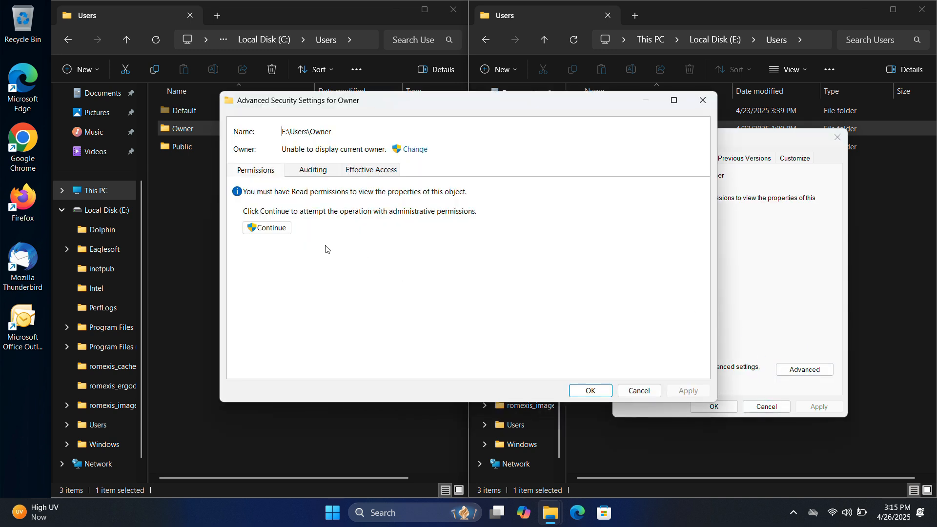
click(286, 232)
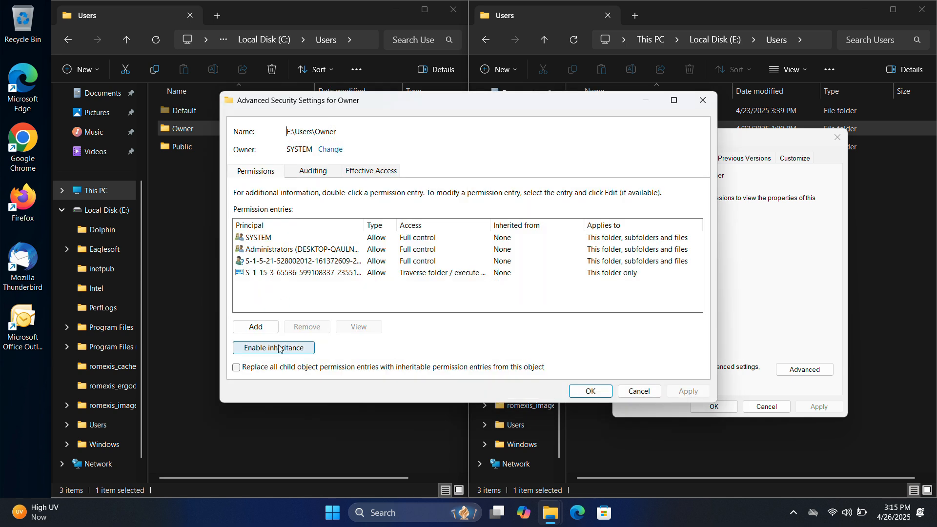
Enable inheritance on E:\Users\Owner, replace all child object permission entries with inheritable ones, and close the folder's properties.
click(280, 350)
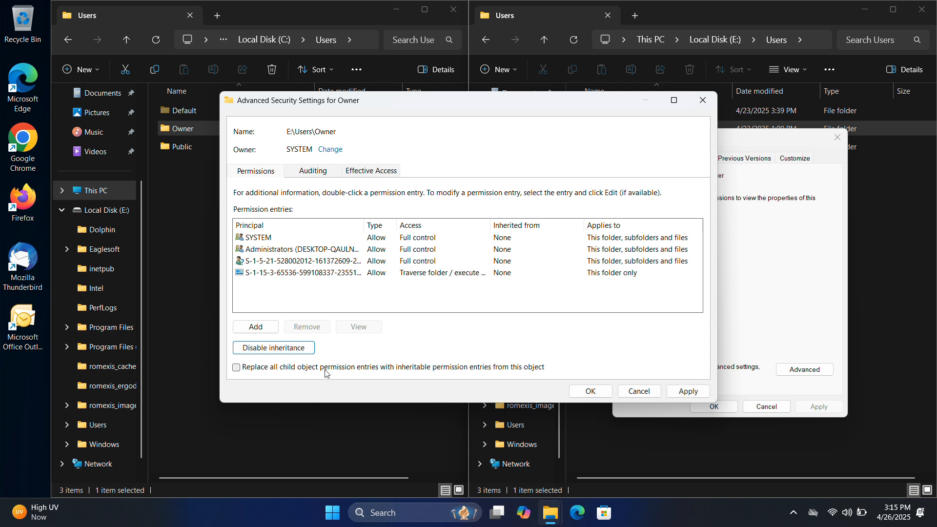
click(237, 368)
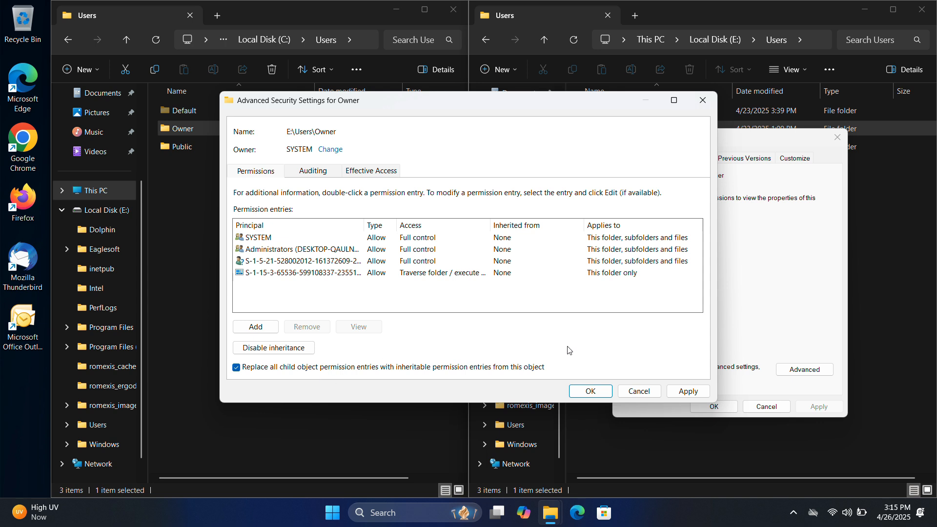
click(687, 392)
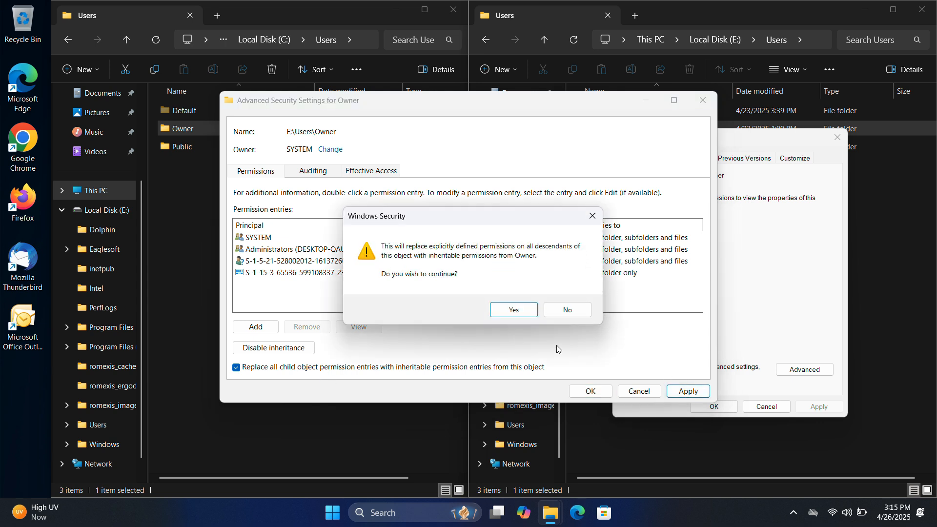
click(513, 313)
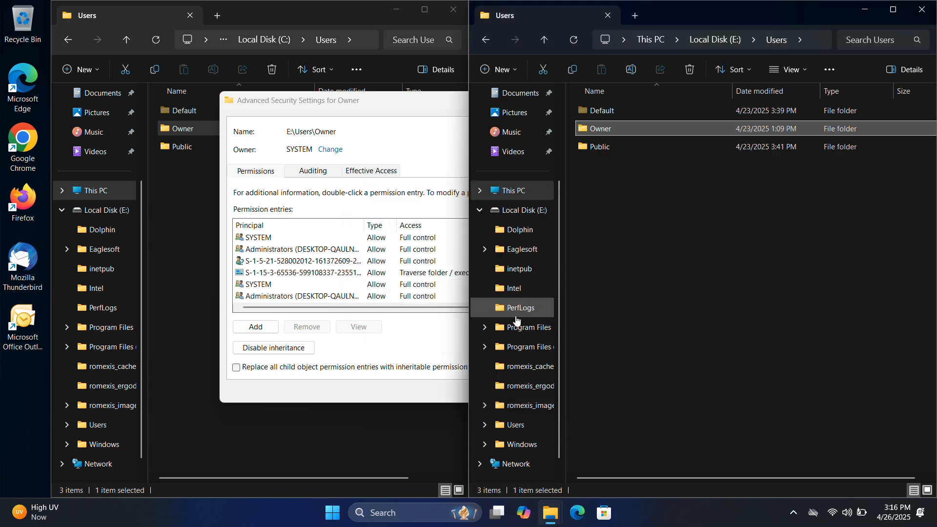
click(422, 109)
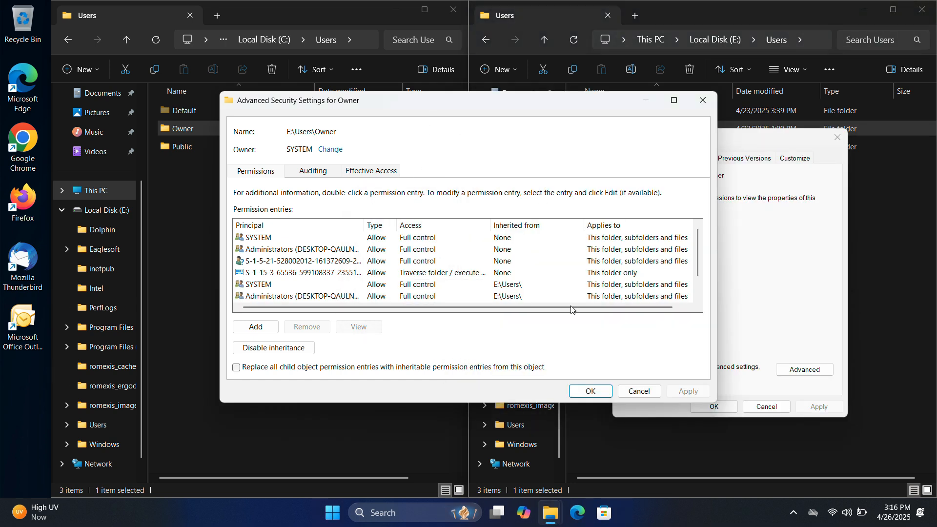
click(590, 391)
click(714, 407)
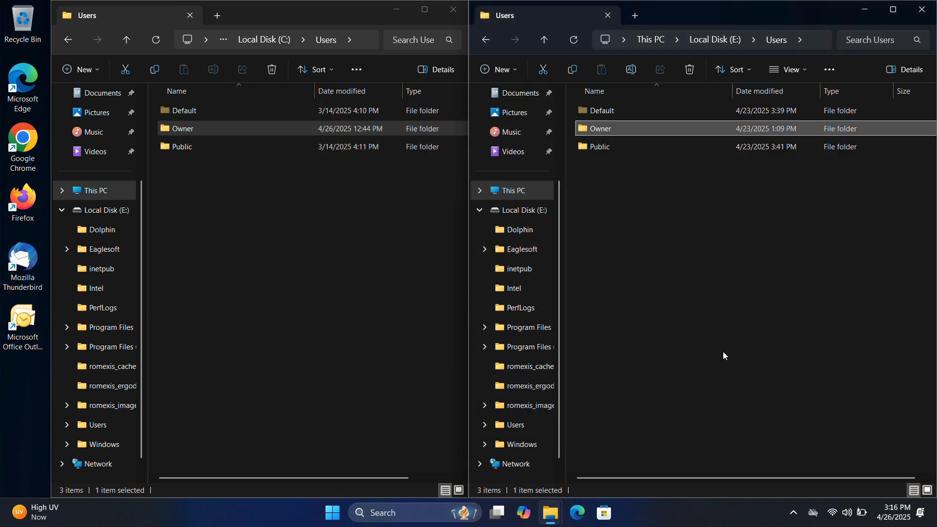
Check access to the contents of E:\Users\Owner, and return to the root of Local Disk (E:).
double_click(640, 130)
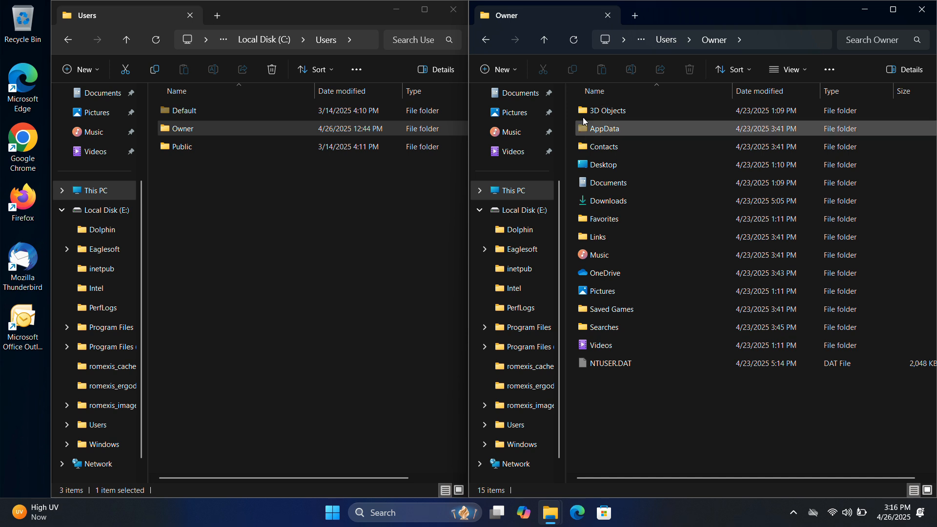
click(545, 48)
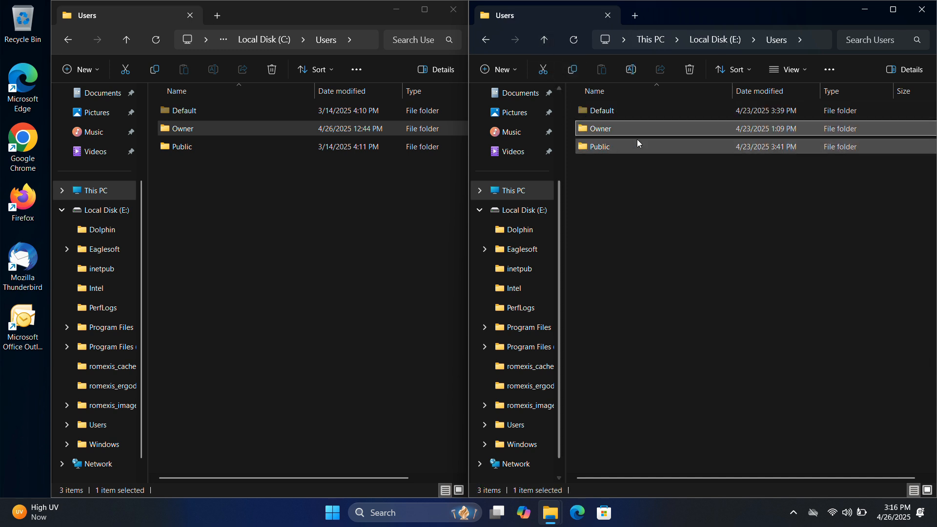
click(544, 41)
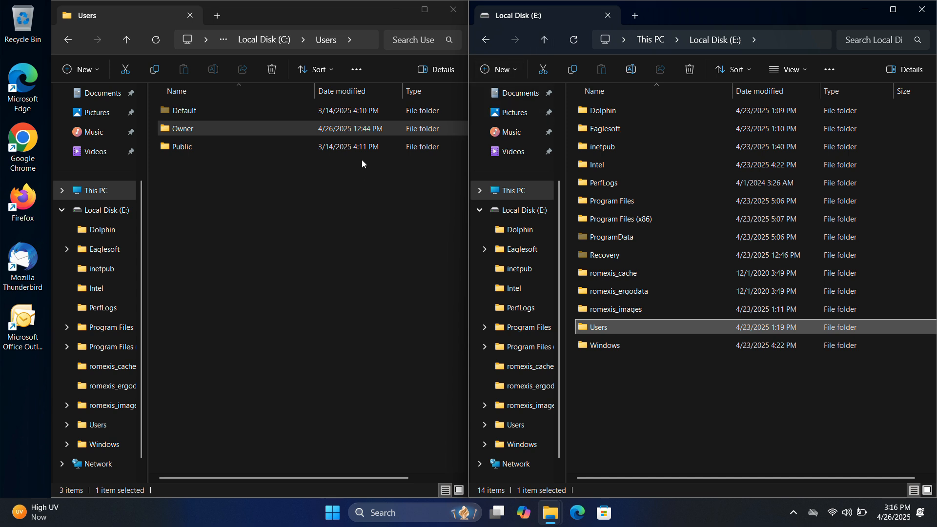
Go up to the root of Local Disk (C:) in one window and open EXTERNAL (D:) in the other.
click(126, 41)
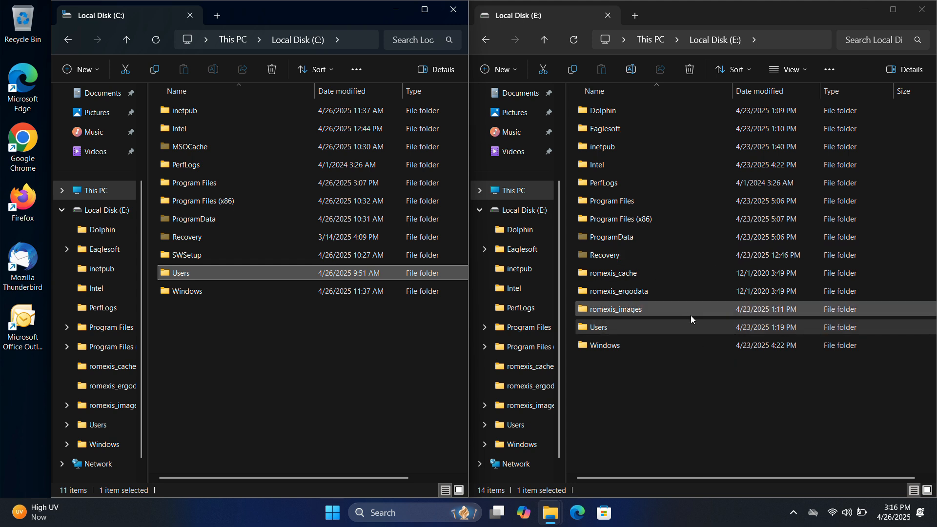
click(546, 43)
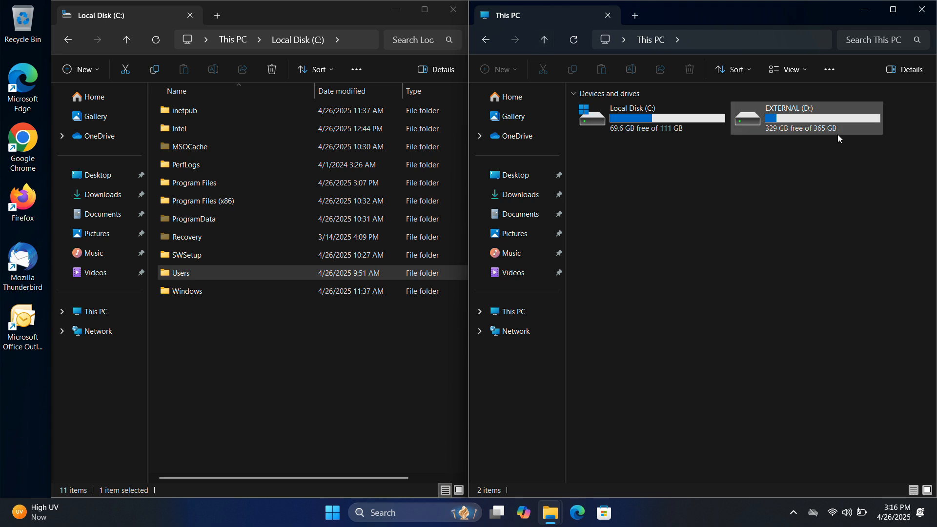
mouse_move(822, 124)
mouse_move(789, 111)
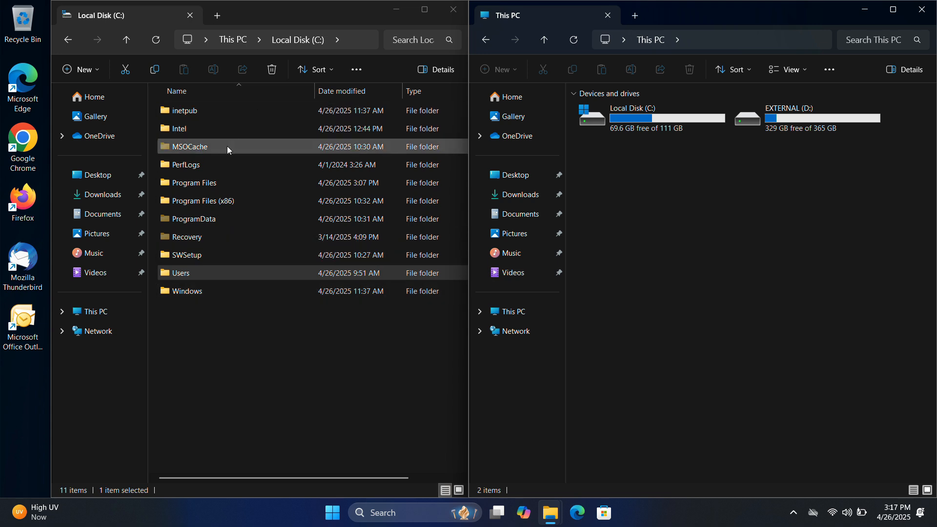
double_click(810, 120)
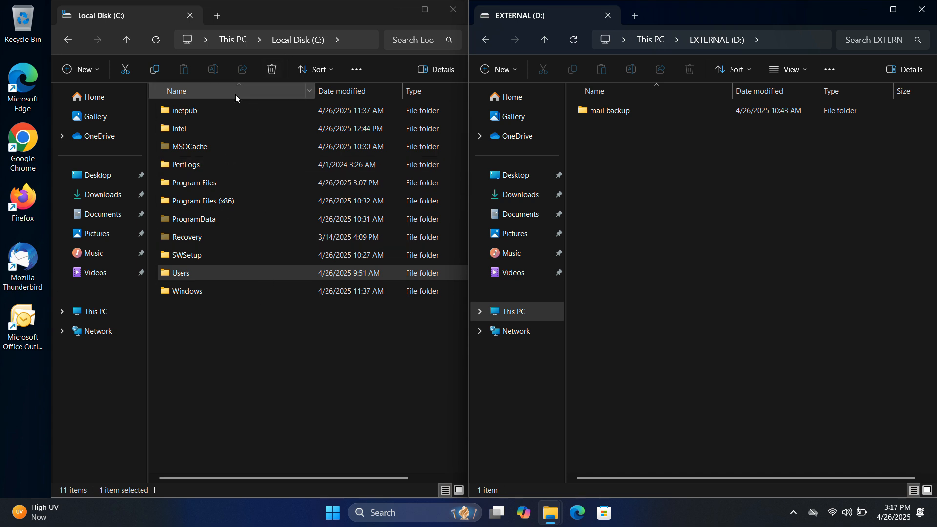
Open the Owner profile folder in C:\Users, keeping EXTERNAL (D:) open beside it.
click(233, 40)
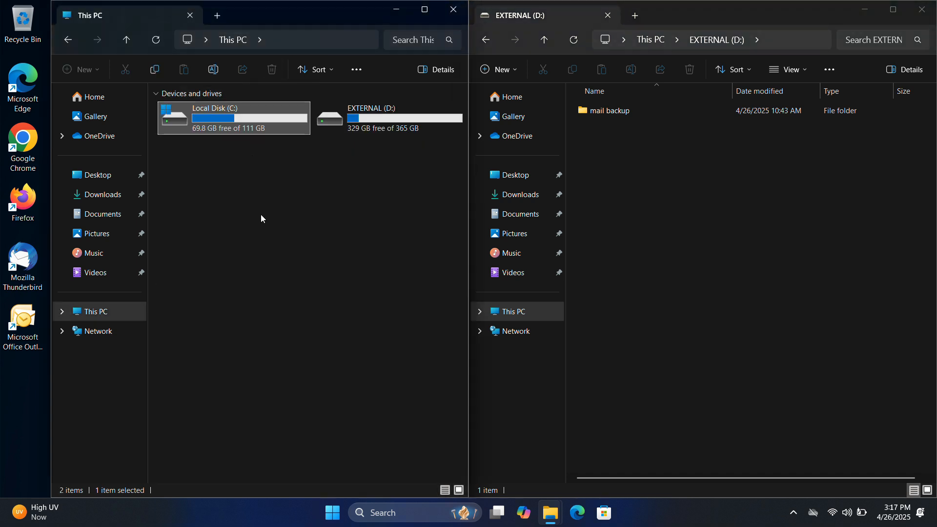
double_click(245, 130)
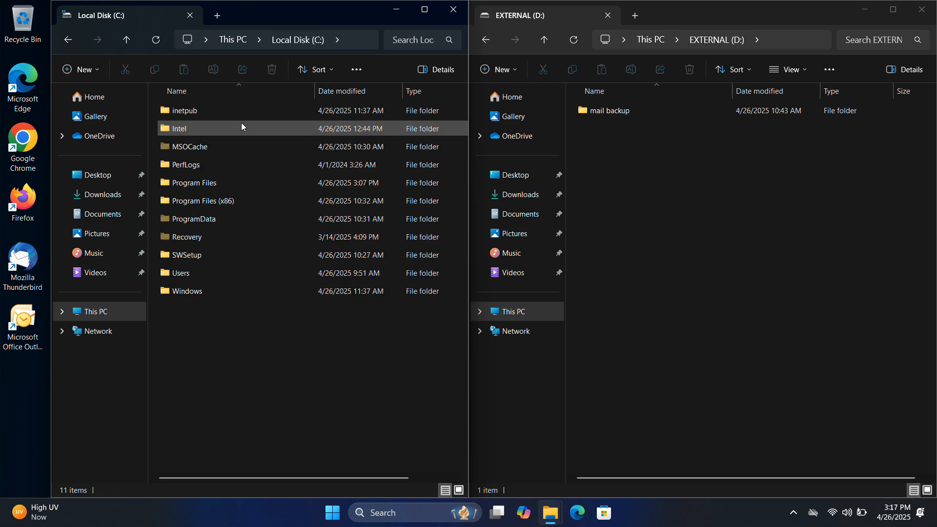
double_click(210, 272)
click(182, 130)
double_click(182, 130)
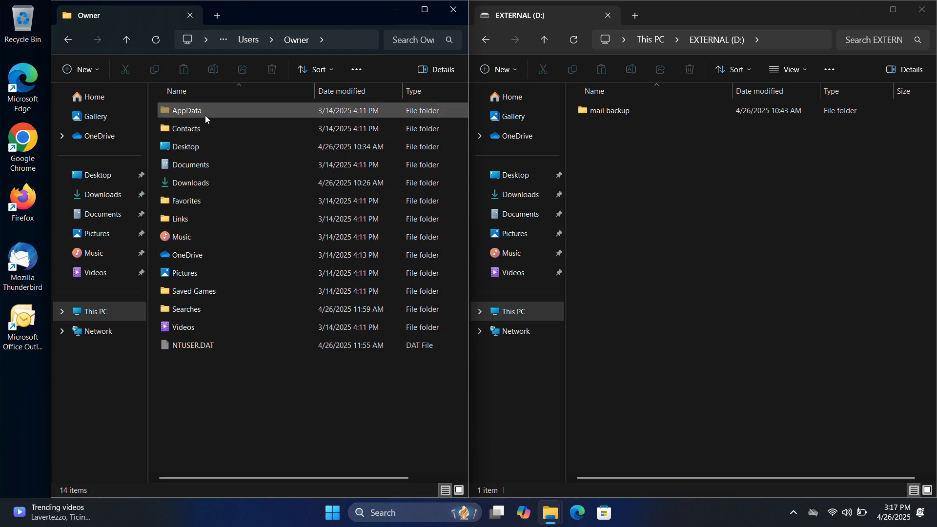
Copy Contacts, Desktop, Documents, Downloads, Favorites, Links, Music, Pictures and Videos from the Owner profile to the root of EXTERNAL (D:).
click(201, 129)
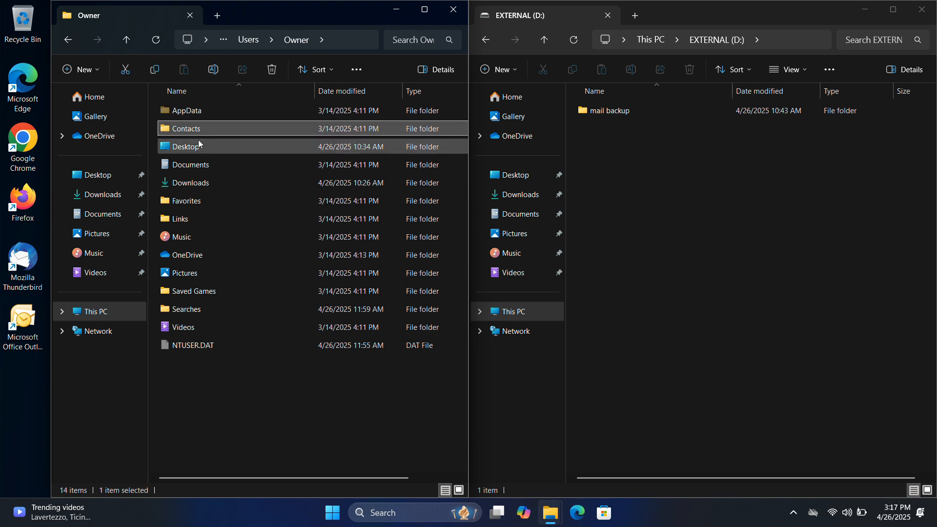
ctrl+click(198, 148)
ctrl+click(199, 183)
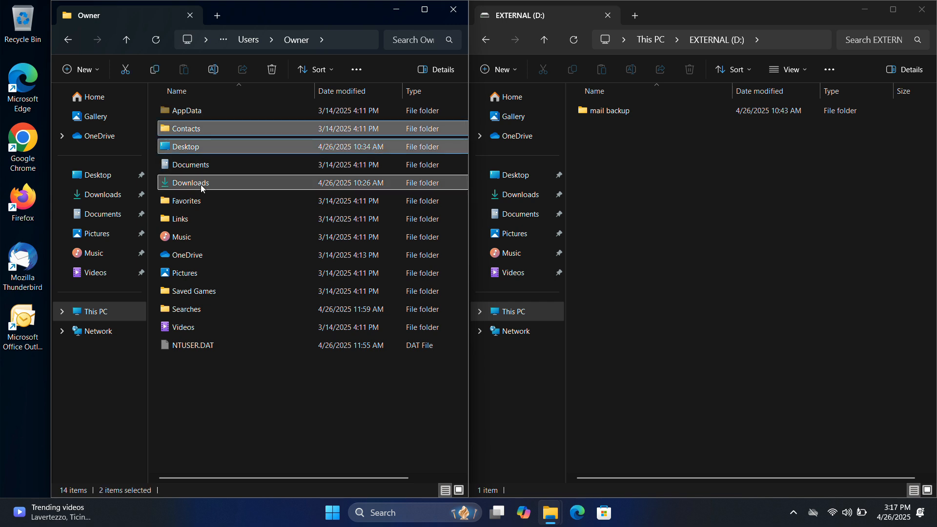
ctrl+click(197, 170)
ctrl+click(193, 204)
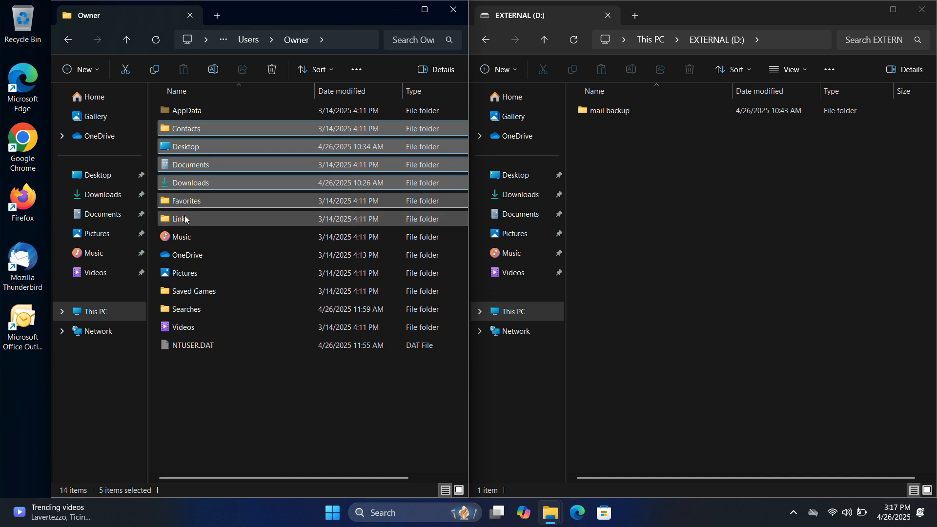
ctrl+click(182, 225)
ctrl+click(181, 236)
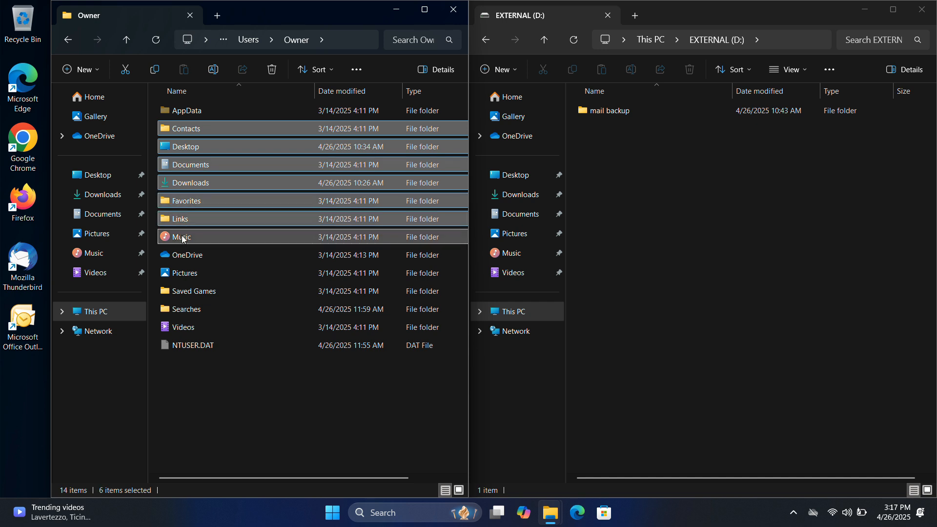
ctrl+click(176, 274)
ctrl+click(182, 327)
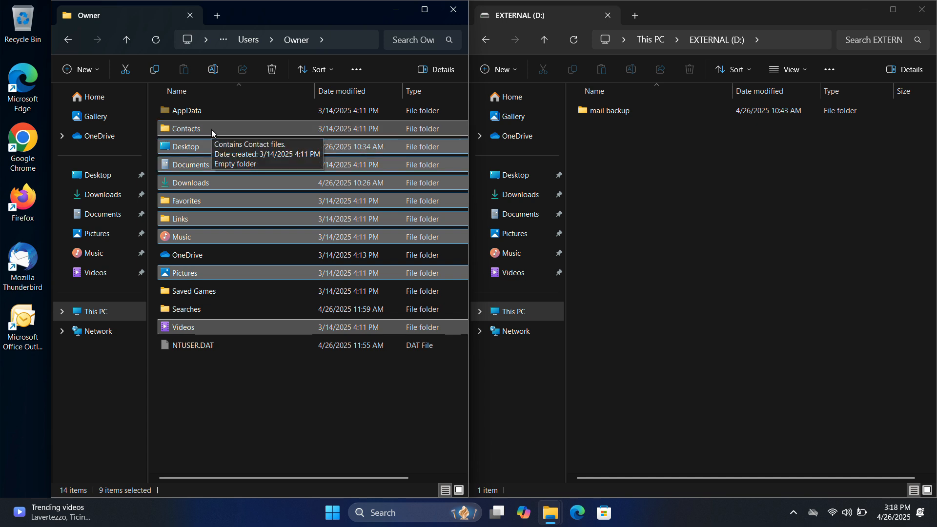
drag(212, 130, 758, 225)
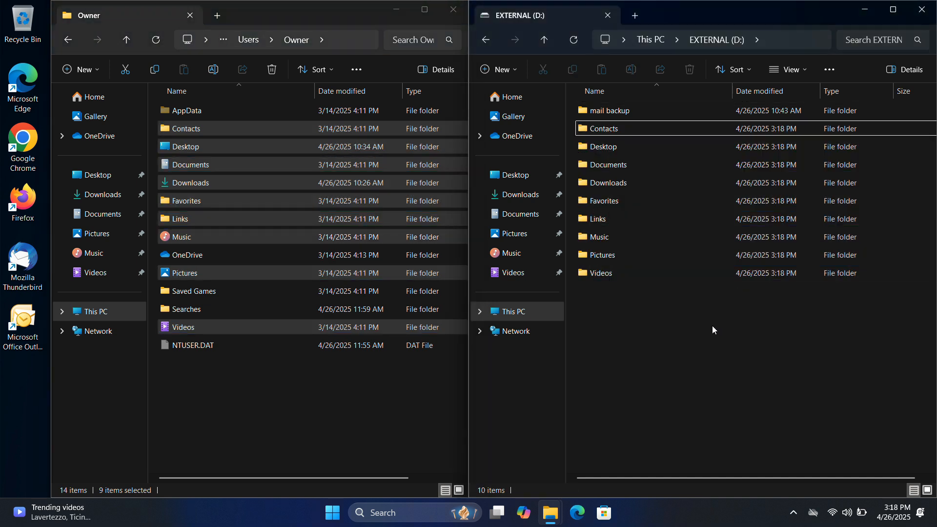
Check the contents of the copied Desktop folder on EXTERNAL (D:) and return to the drive's root.
double_click(606, 149)
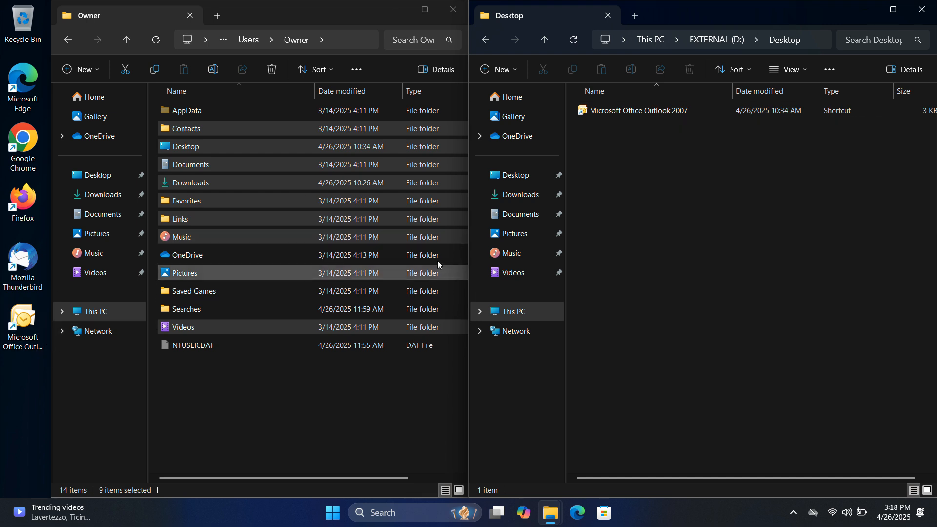
click(546, 38)
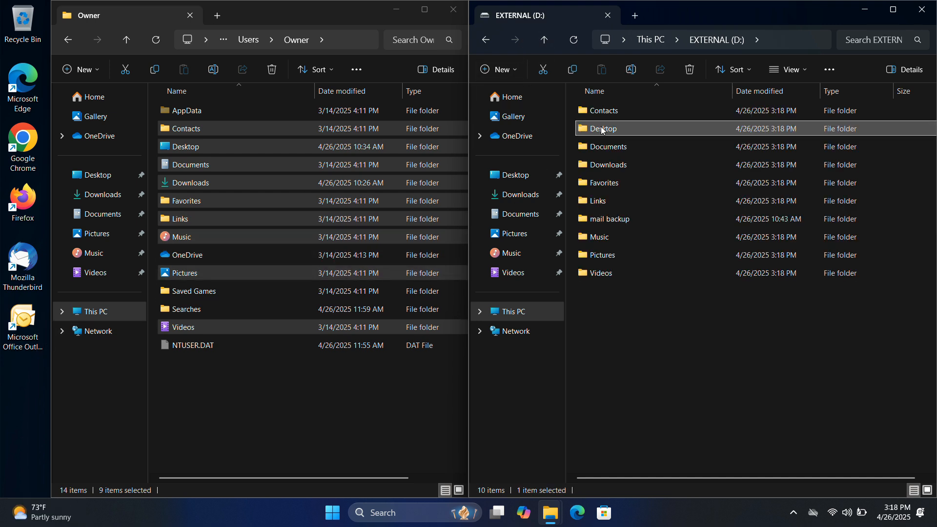
click(641, 359)
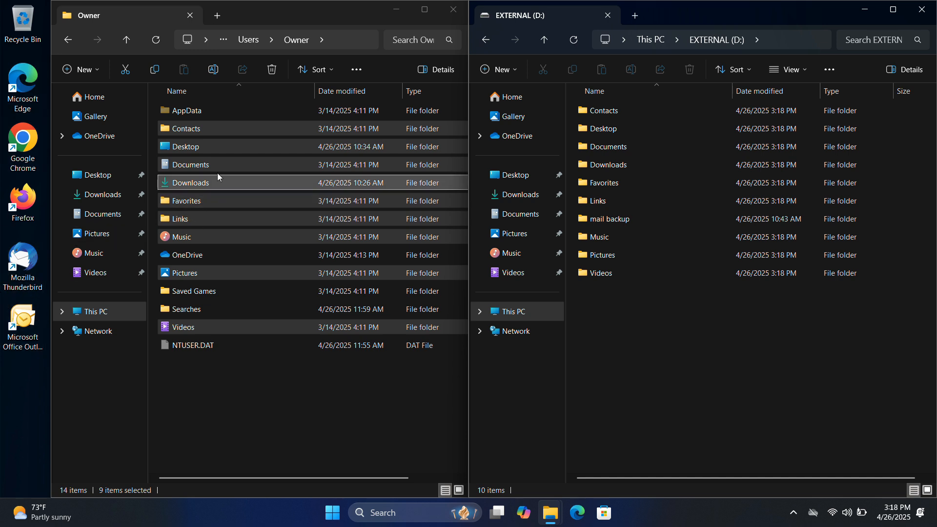
Open AppData\Local\Microsoft\Edge in the Owner profile to locate the Edge User Data folder.
double_click(194, 113)
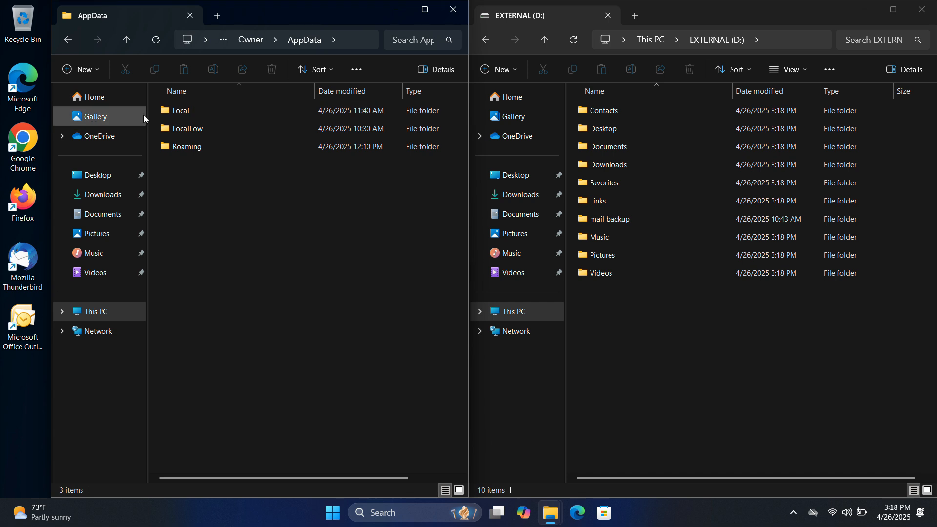
double_click(191, 111)
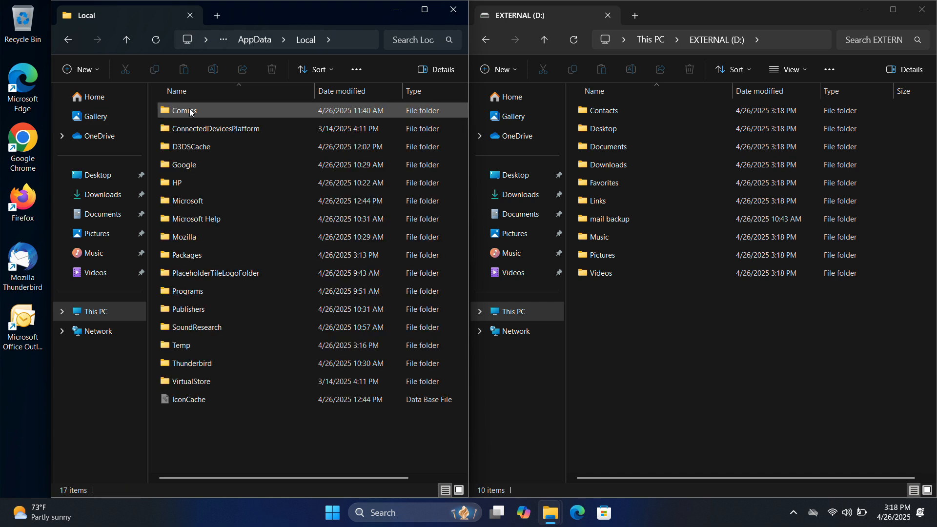
double_click(192, 203)
click(194, 204)
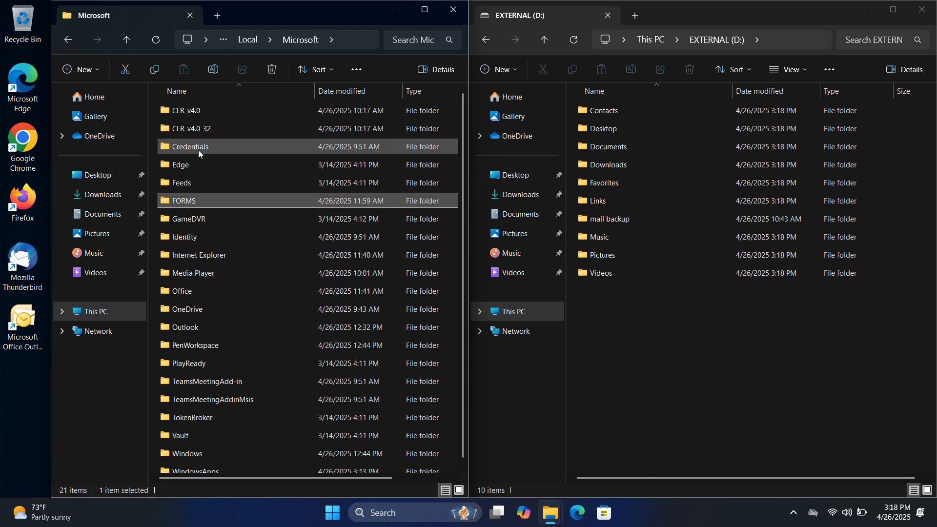
click(187, 165)
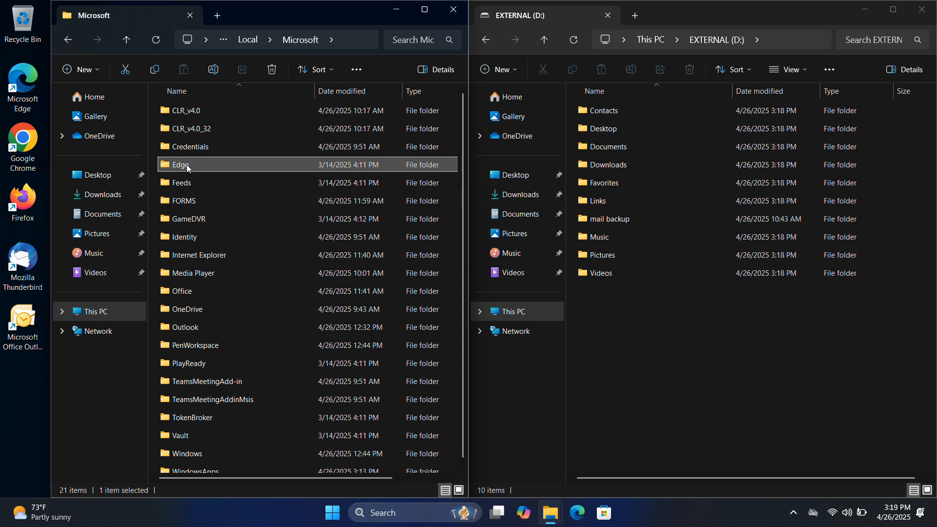
double_click(222, 166)
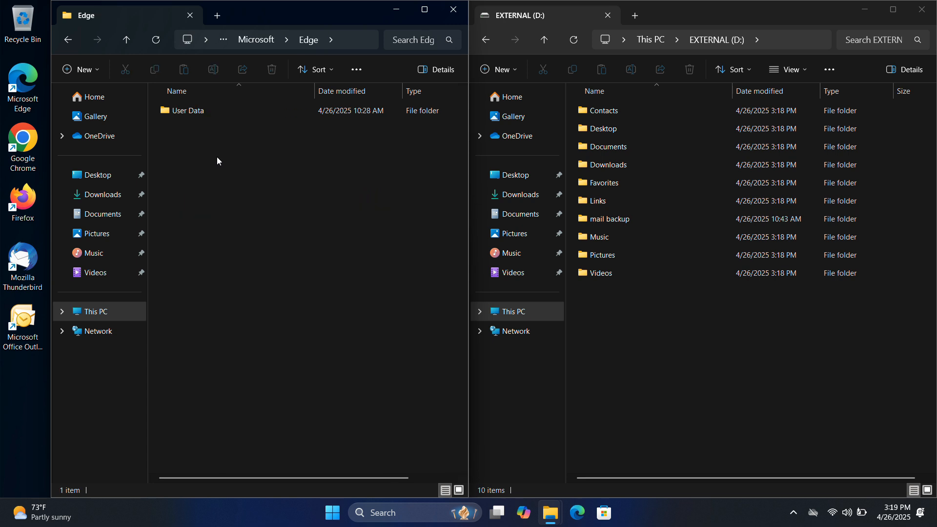
mouse_move(183, 115)
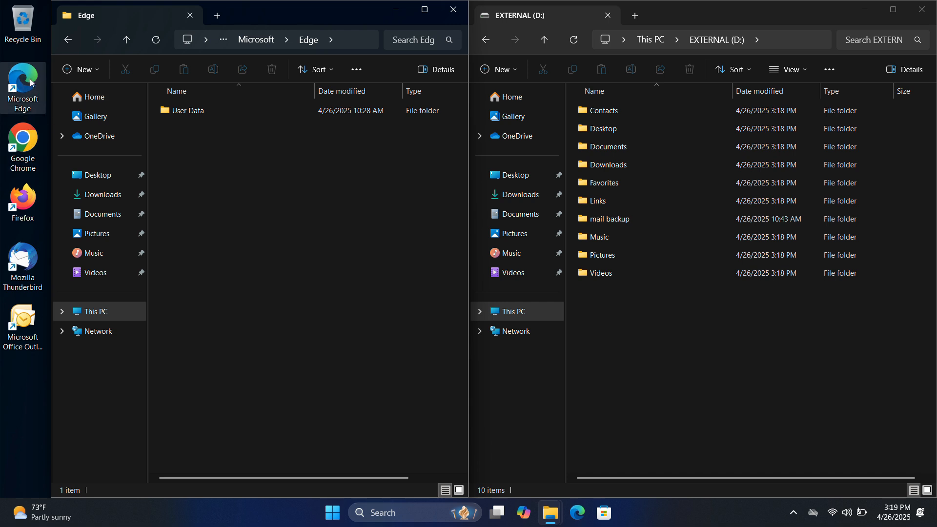
Create a folder named EDGE in the root of EXTERNAL (D:).
right_click(680, 333)
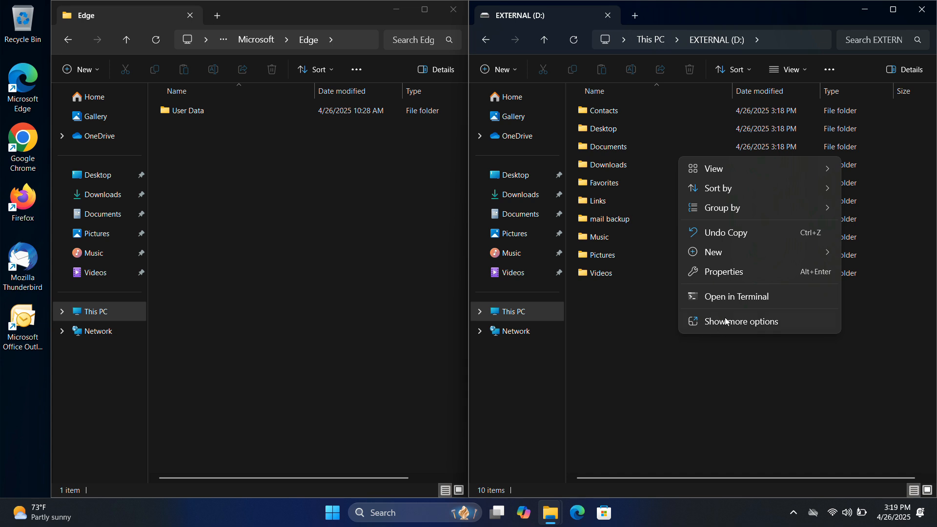
mouse_move(721, 250)
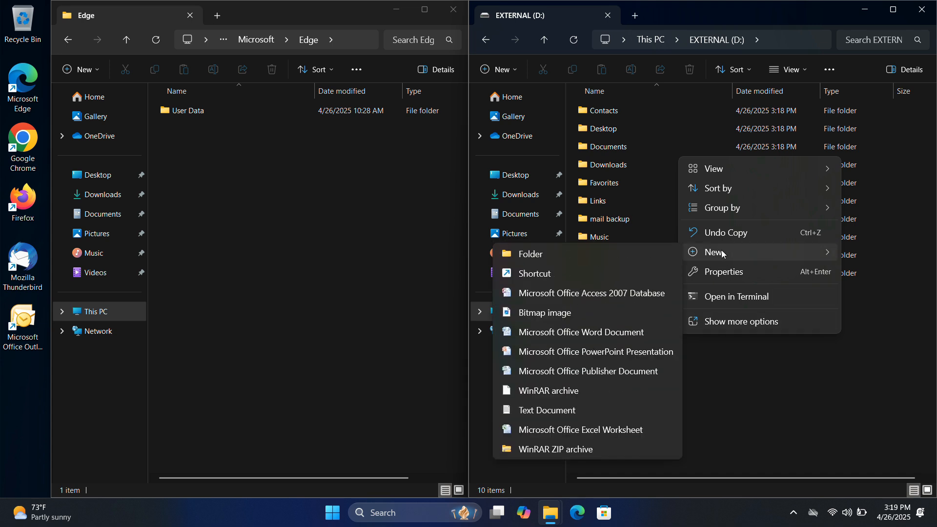
click(625, 256)
text(EDGE)
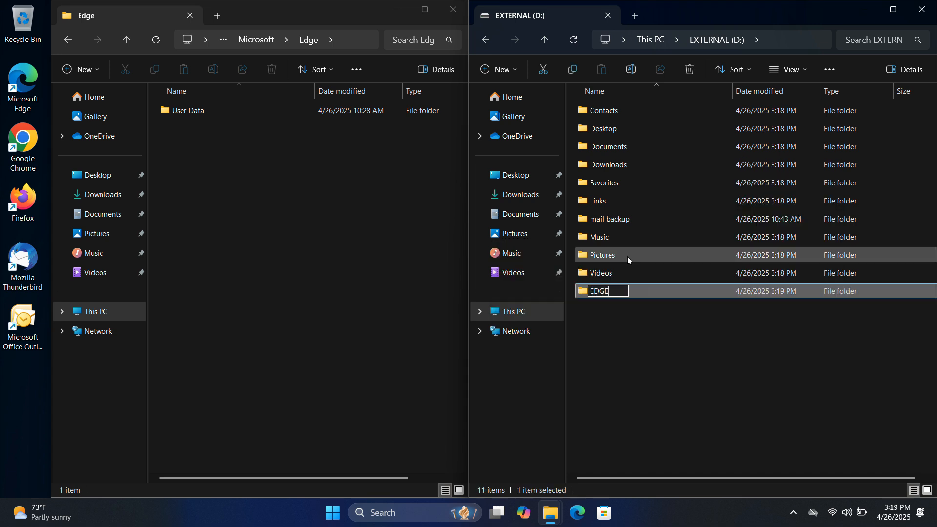
key(Return)
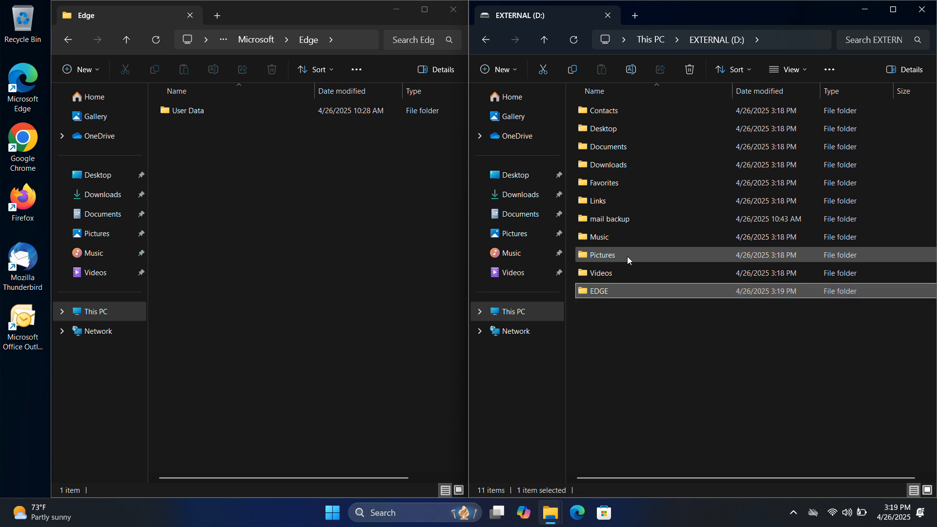
Copy the Edge User Data folder into the EDGE folder on EXTERNAL (D:).
double_click(690, 292)
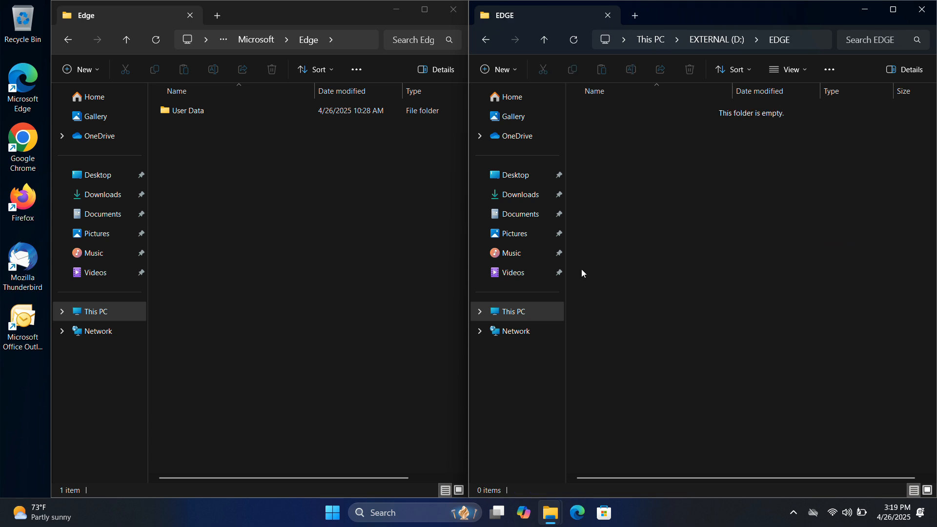
click(190, 111)
drag(327, 145, 690, 238)
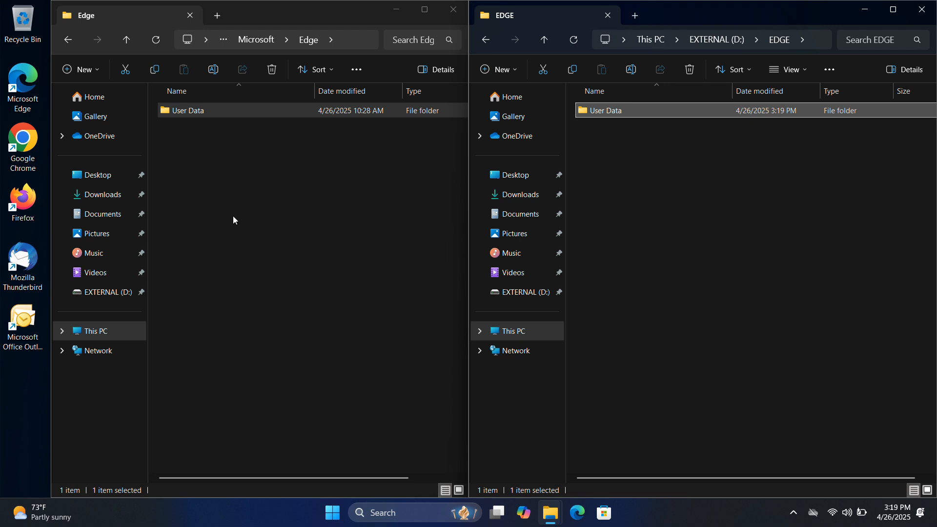
Go back up from the Edge folder to the Owner profile and open its AppData\Local folder.
click(128, 40)
click(131, 39)
click(130, 39)
click(130, 39)
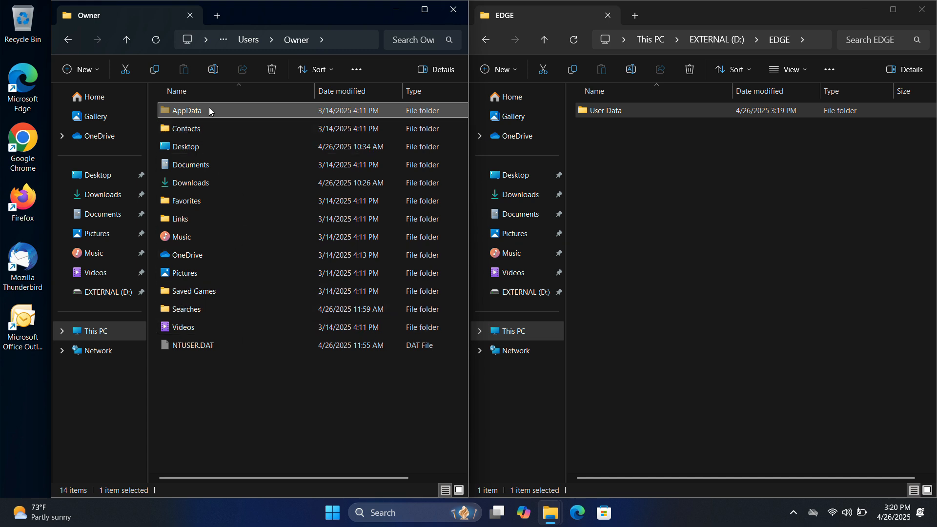
double_click(194, 111)
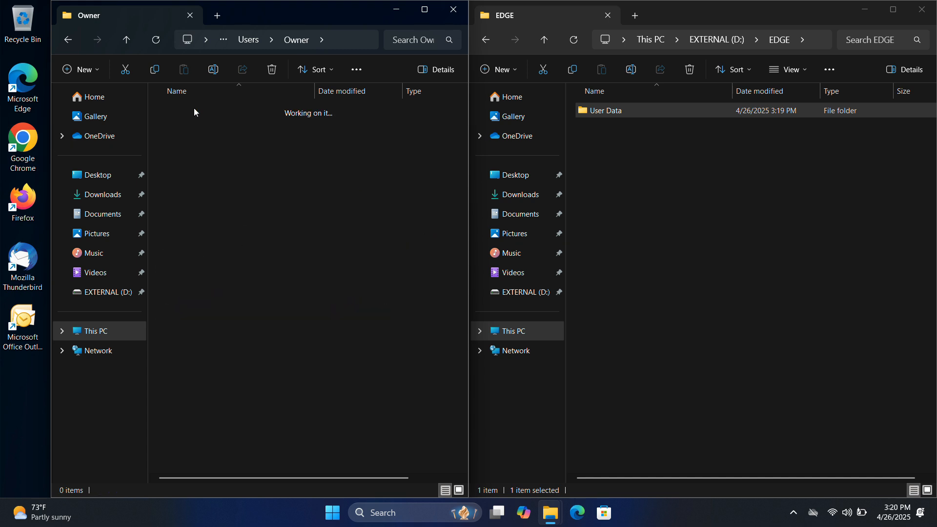
double_click(180, 112)
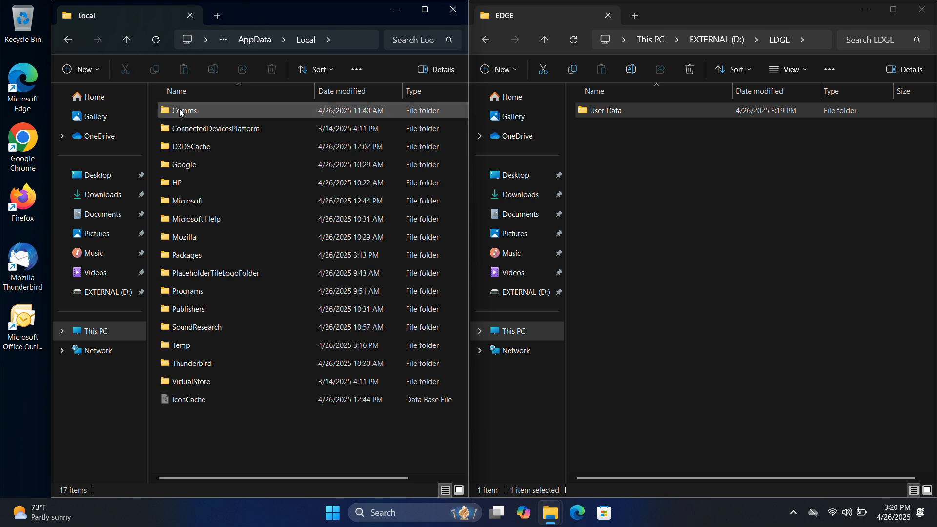
Copy the User Data folder from Google\Chrome to the root of EXTERNAL (D:).
double_click(180, 165)
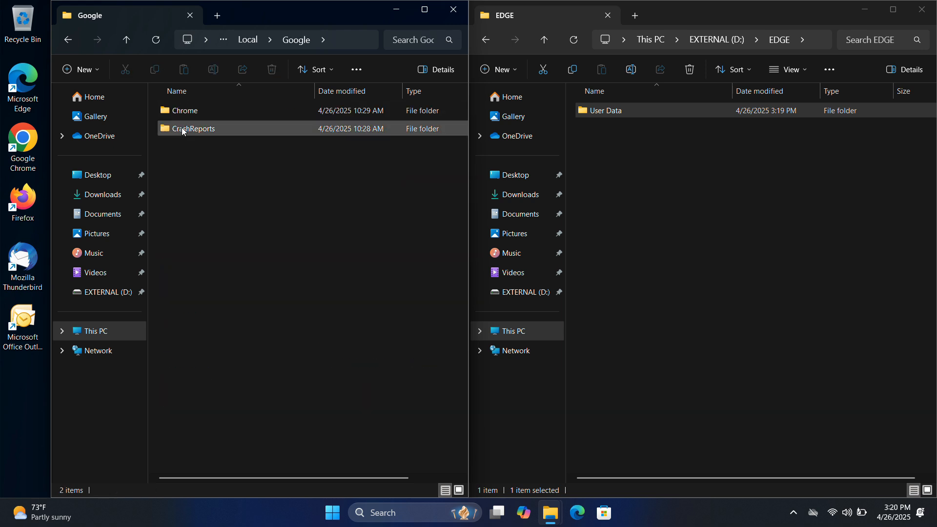
double_click(186, 110)
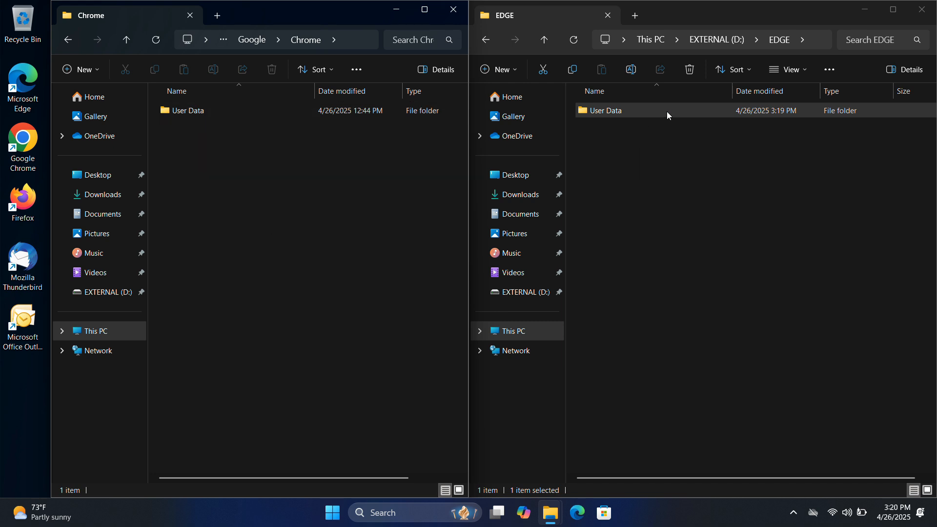
click(721, 41)
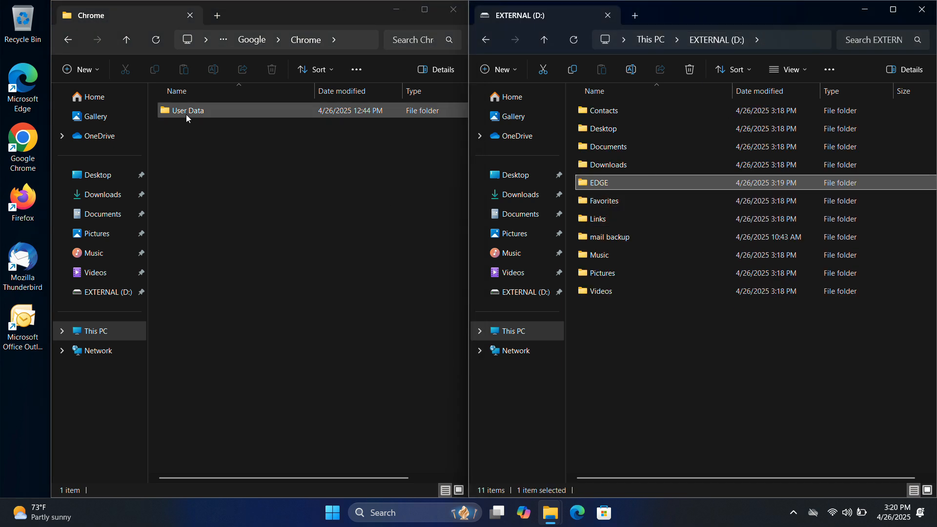
drag(182, 113, 668, 391)
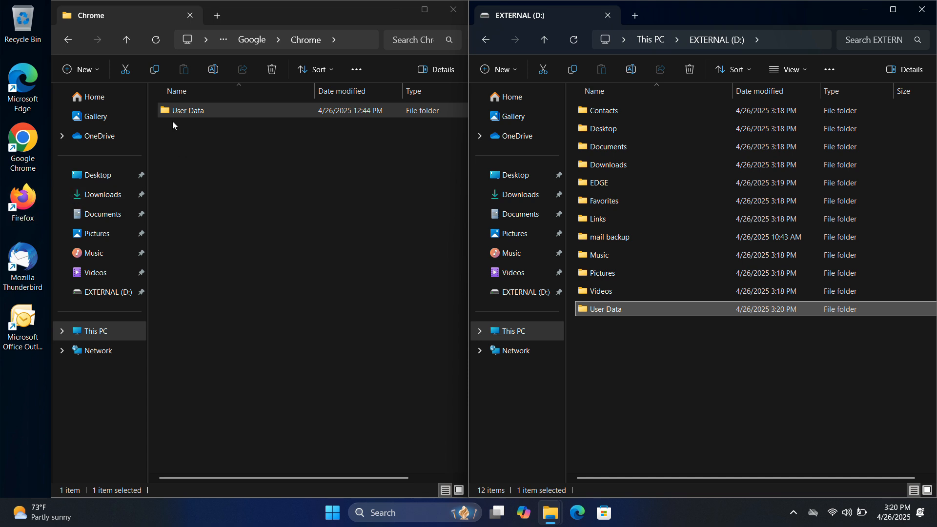
Go back up from the Chrome folder to the Owner profile folder.
click(126, 40)
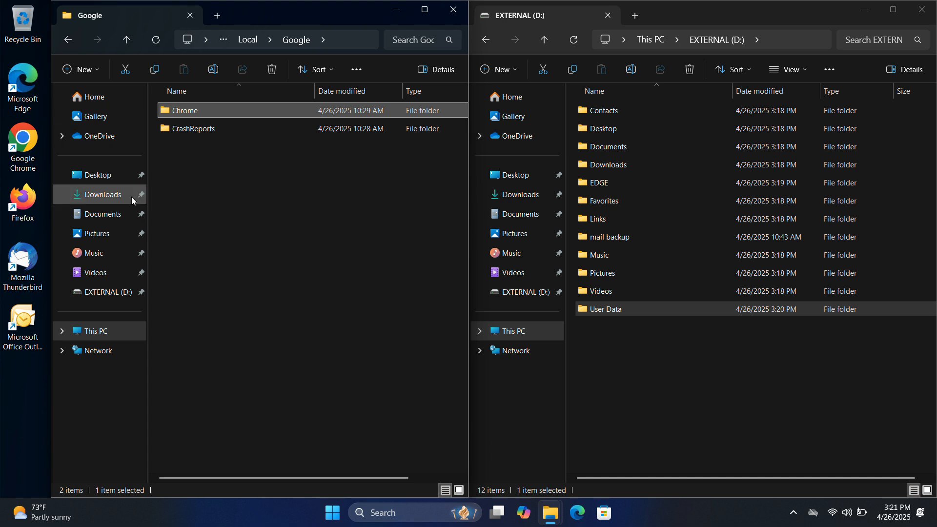
click(26, 207)
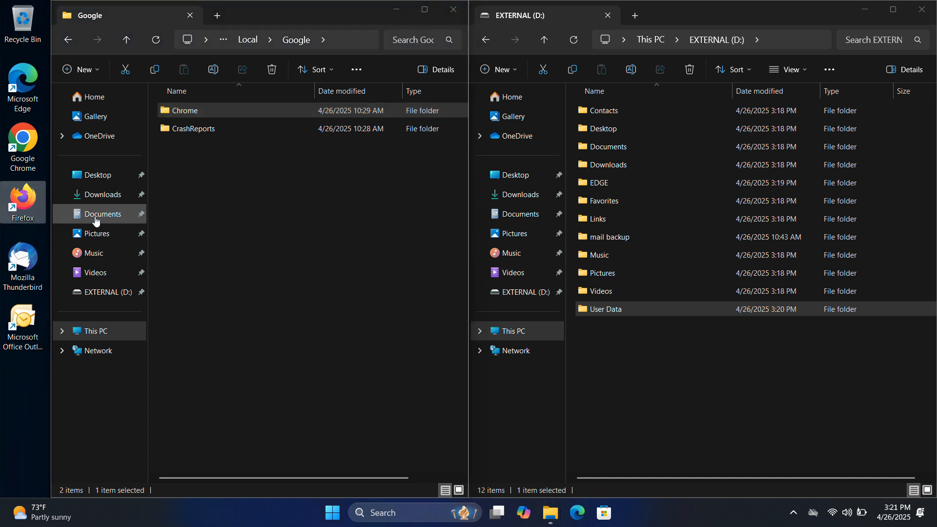
click(126, 40)
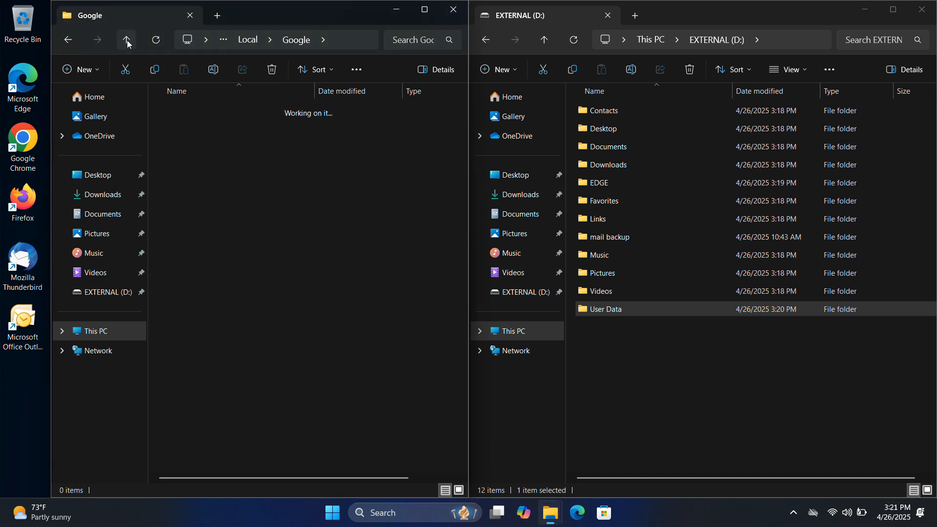
click(127, 40)
click(127, 40)
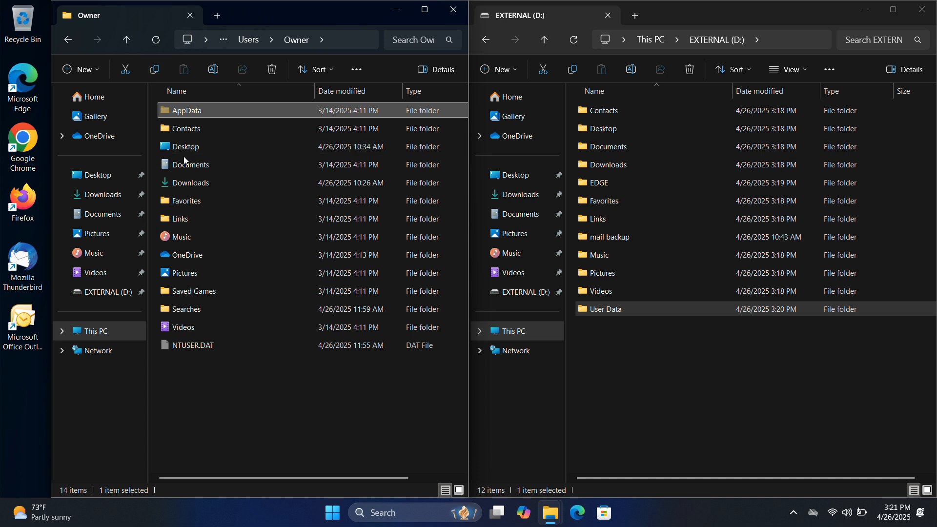
Open the AppData\Roaming\Mozilla\Firefox\Profiles folder of the Owner profile.
double_click(195, 114)
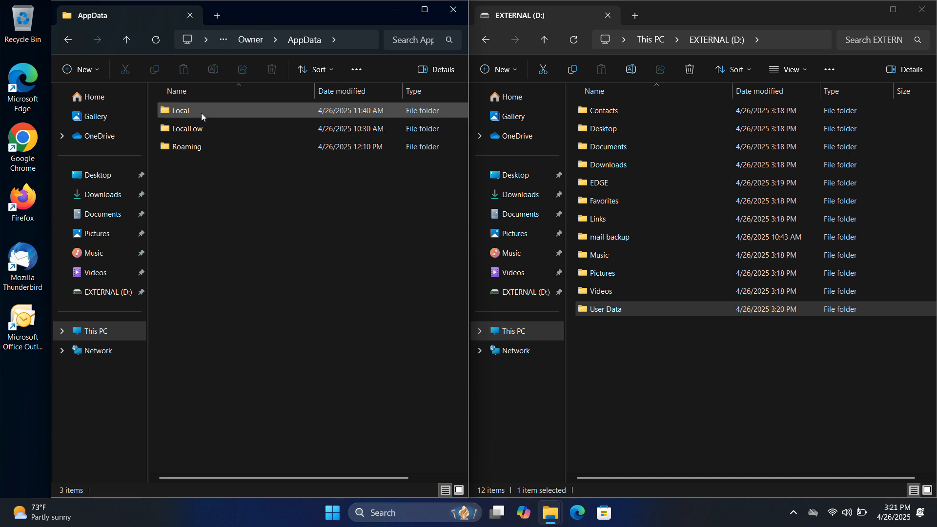
double_click(188, 148)
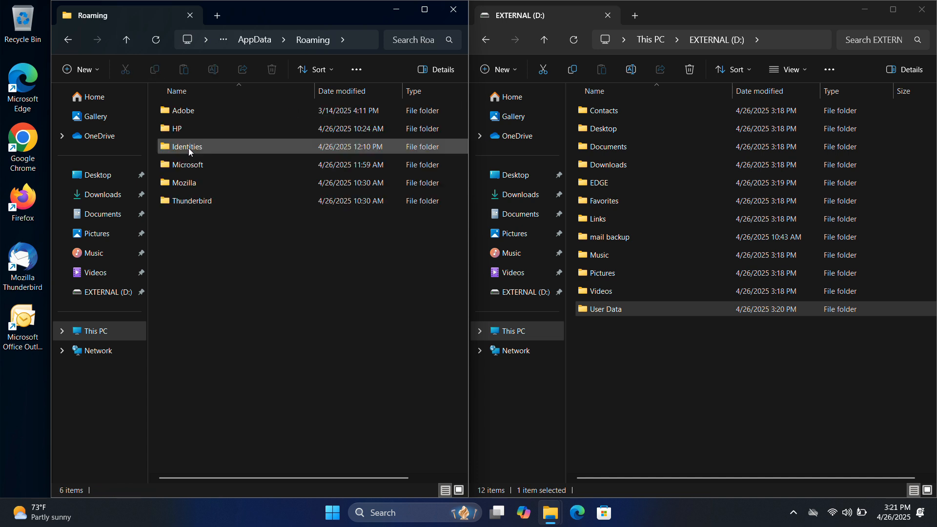
double_click(192, 182)
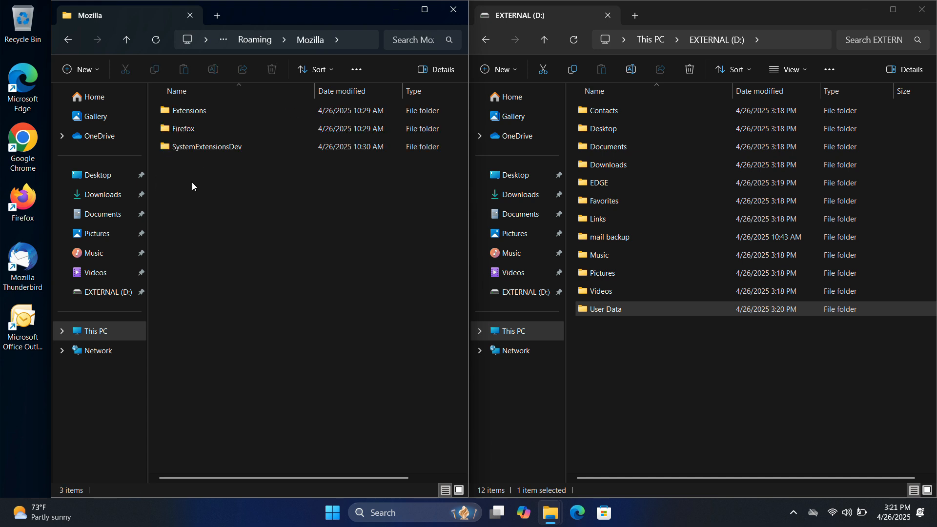
double_click(182, 129)
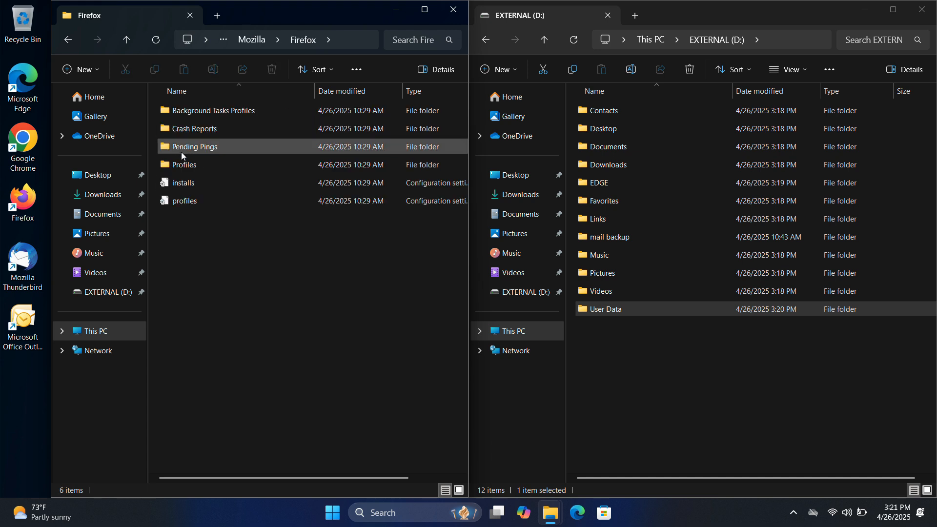
double_click(183, 168)
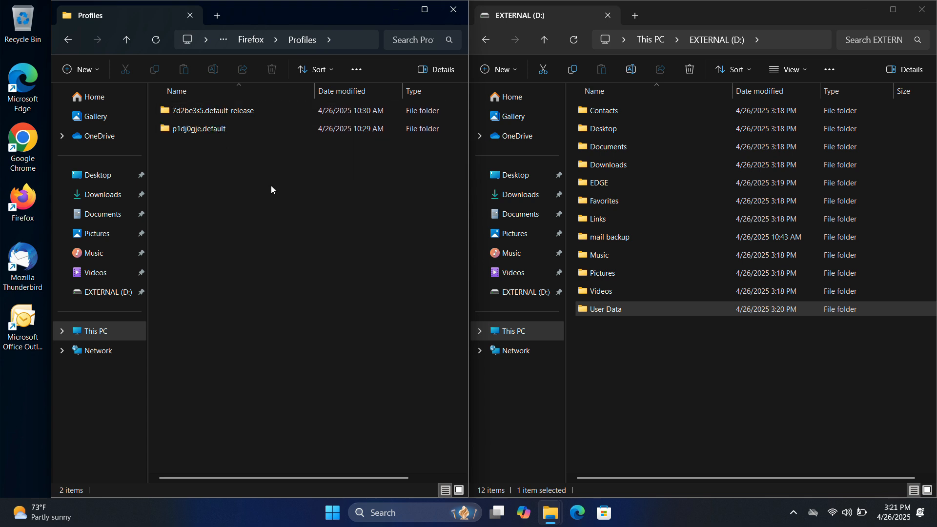
Check the contents of both Firefox profile folders and copy 7d2be3s5.default-release to the root of EXTERNAL (D:).
click(246, 110)
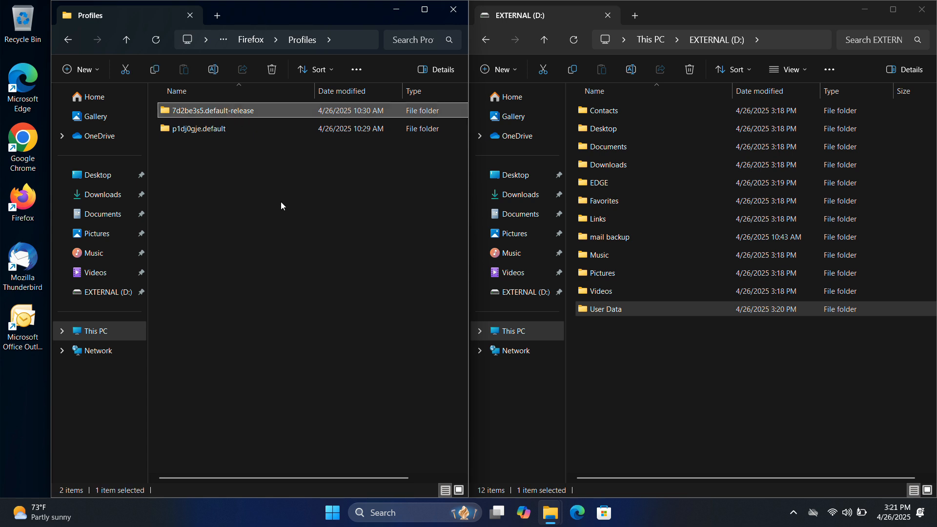
double_click(195, 129)
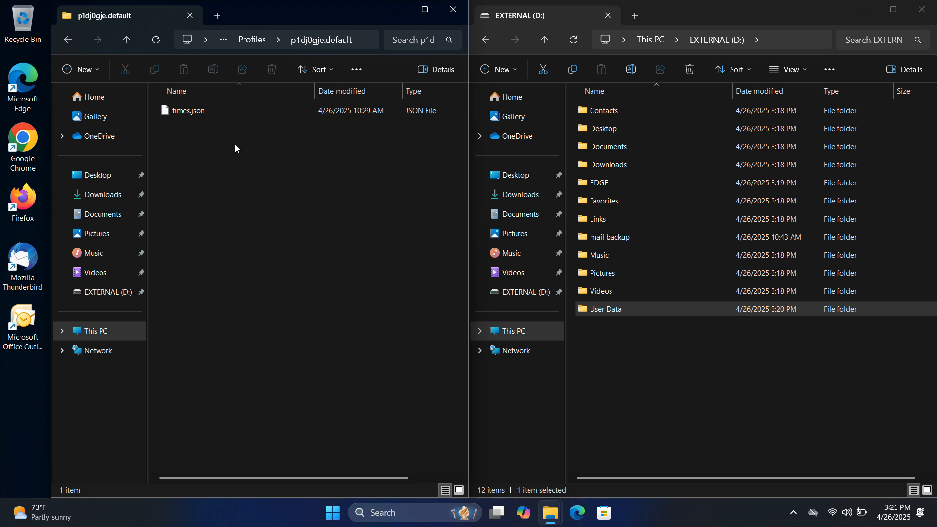
click(126, 42)
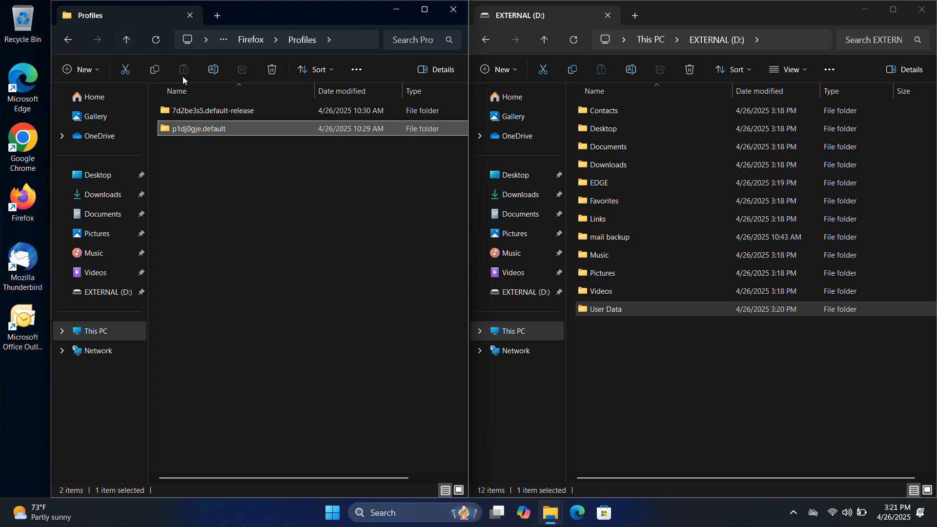
double_click(195, 109)
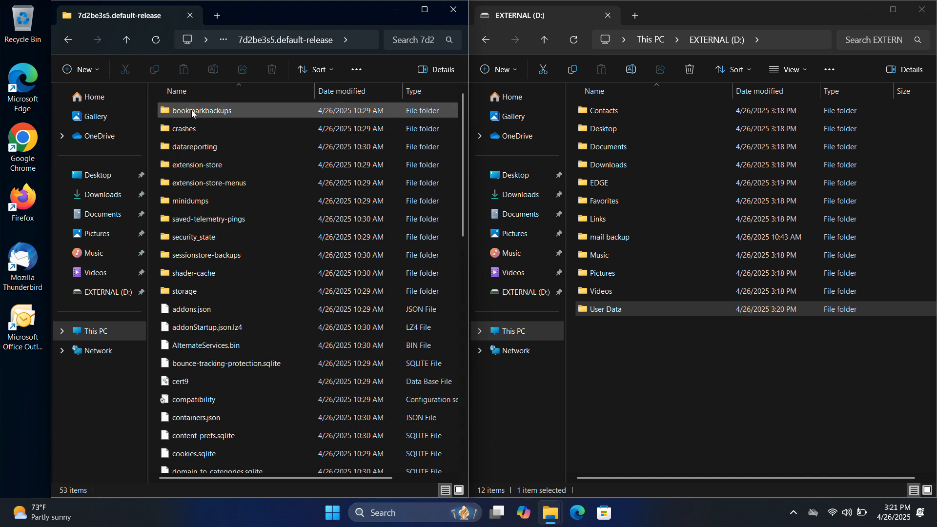
click(127, 43)
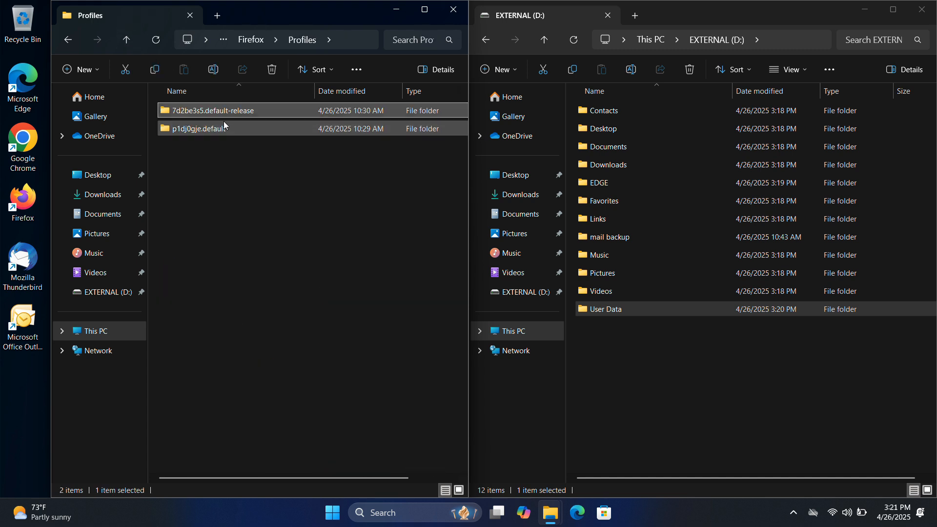
drag(215, 110, 684, 388)
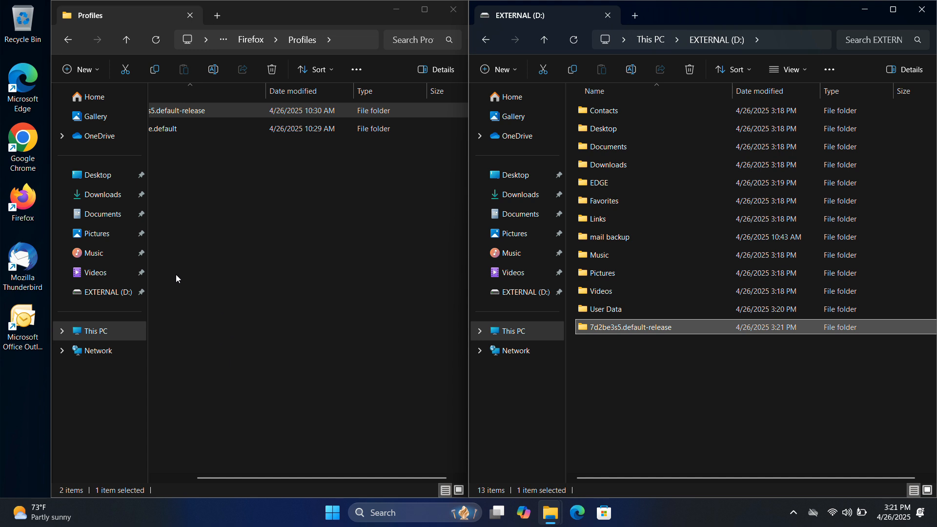
Go back up from the Firefox Profiles folder to the Owner profile folder.
click(30, 269)
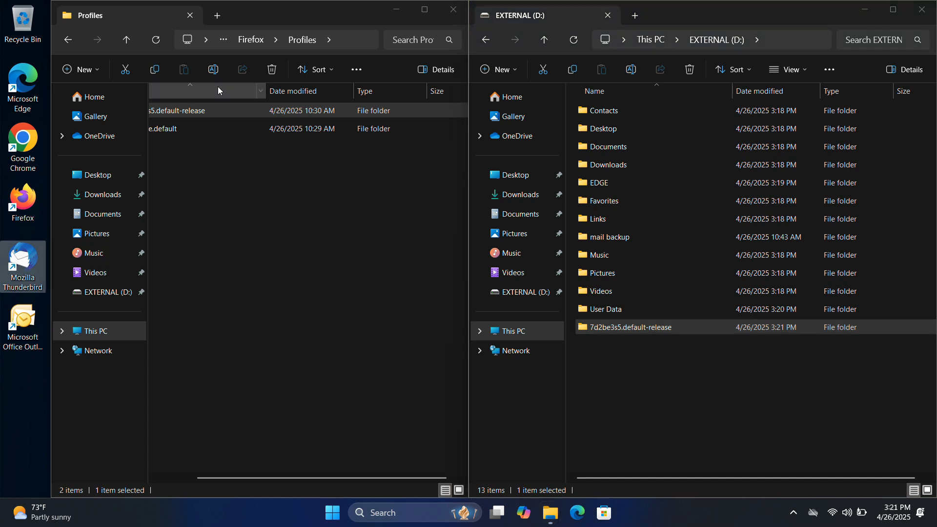
click(127, 41)
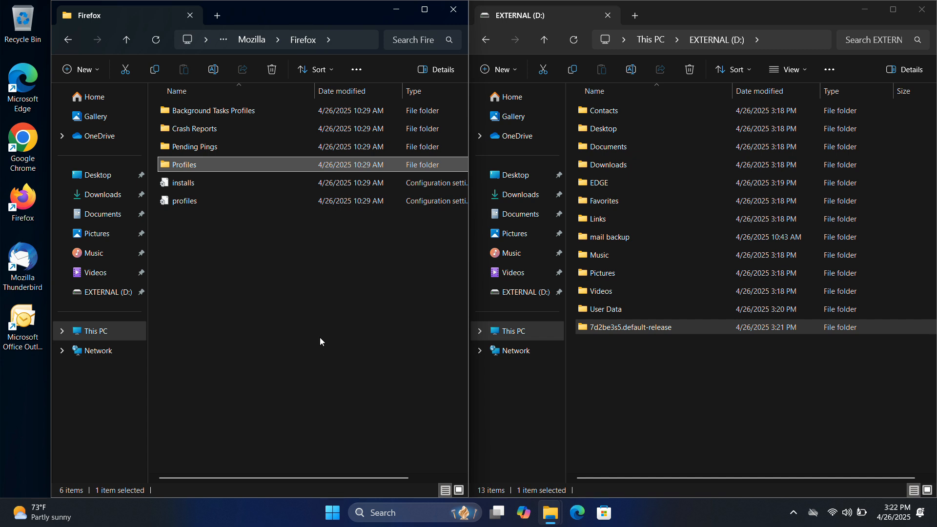
click(128, 40)
click(128, 40)
click(128, 40)
click(128, 40)
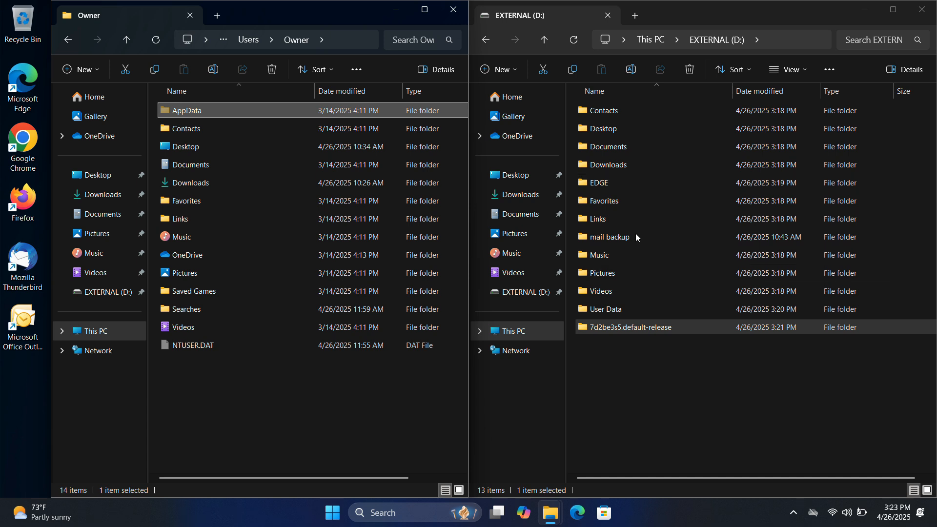
Open the AppData\Roaming\Thunderbird\Profiles folder of the Owner profile.
double_click(203, 106)
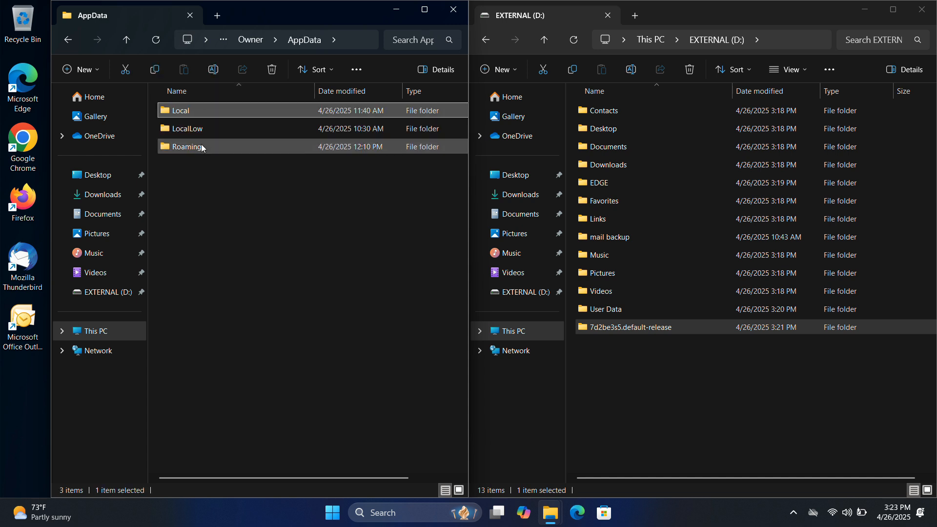
double_click(201, 148)
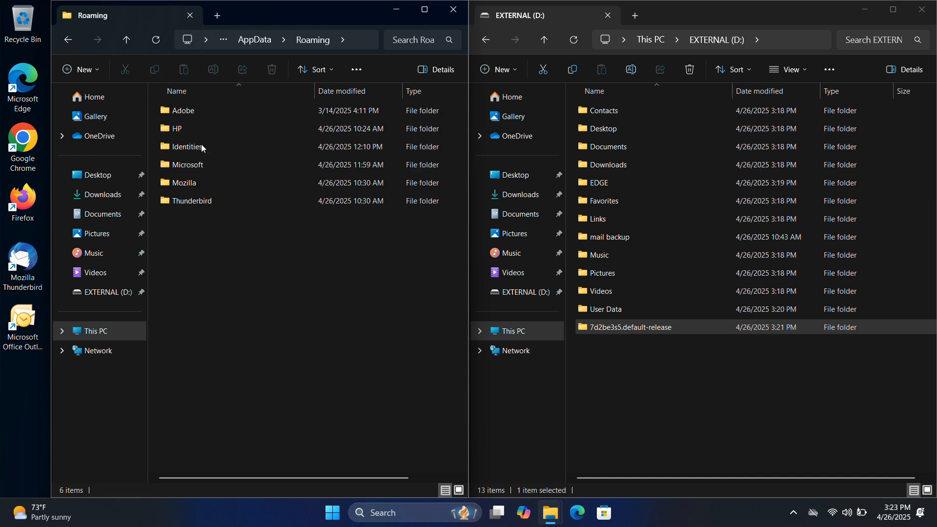
double_click(198, 201)
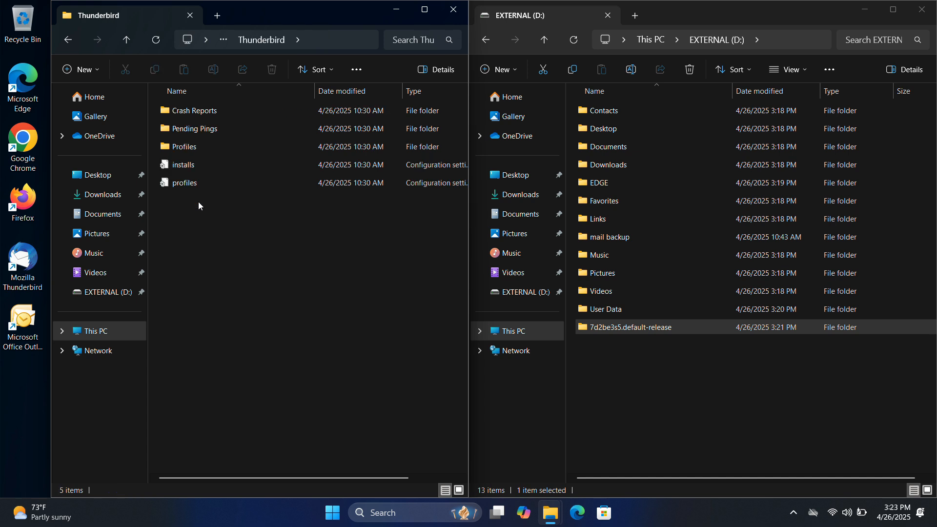
double_click(191, 149)
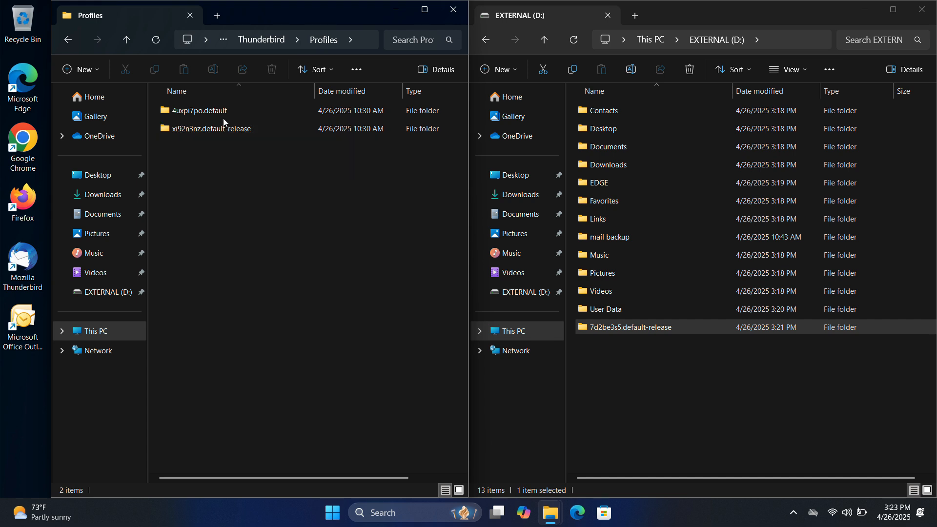
Examine the contents of the 4uxpi7po.default and xi92n3nz.default-release Thunderbird profile folders.
double_click(215, 110)
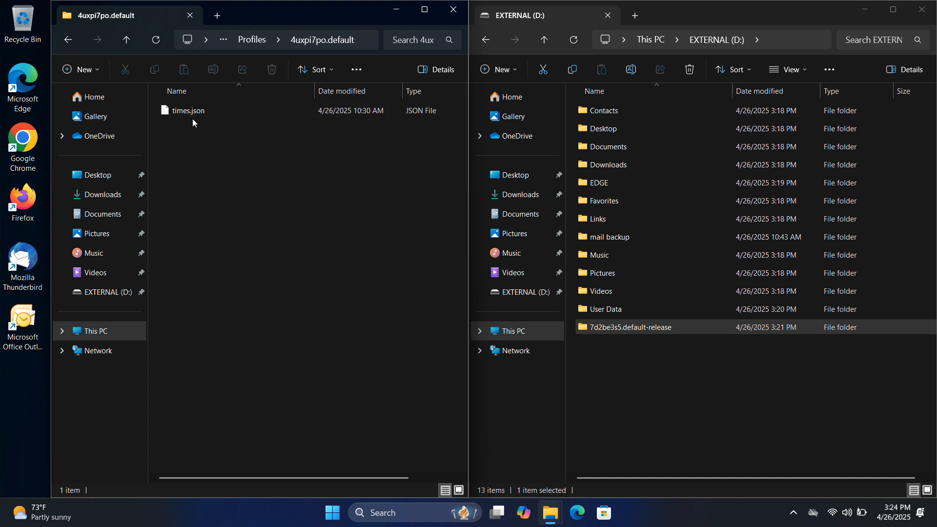
click(131, 44)
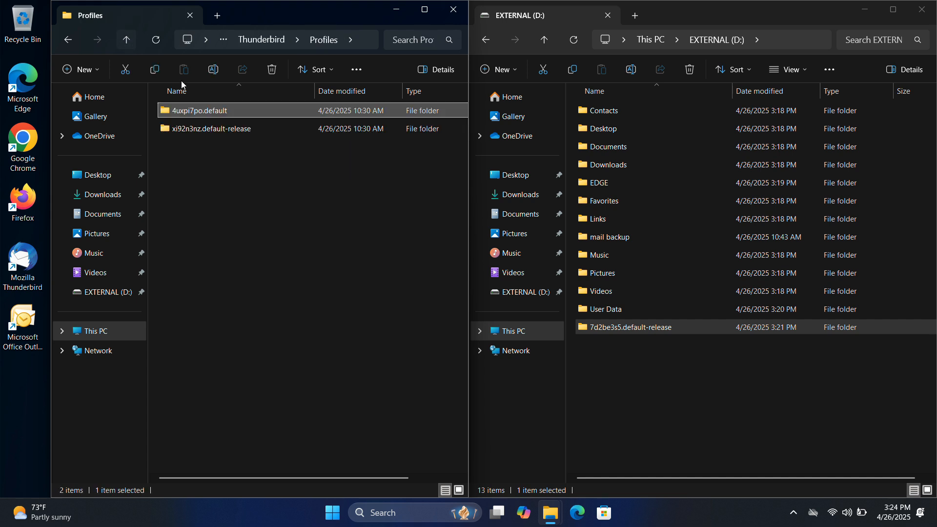
click(203, 128)
double_click(203, 128)
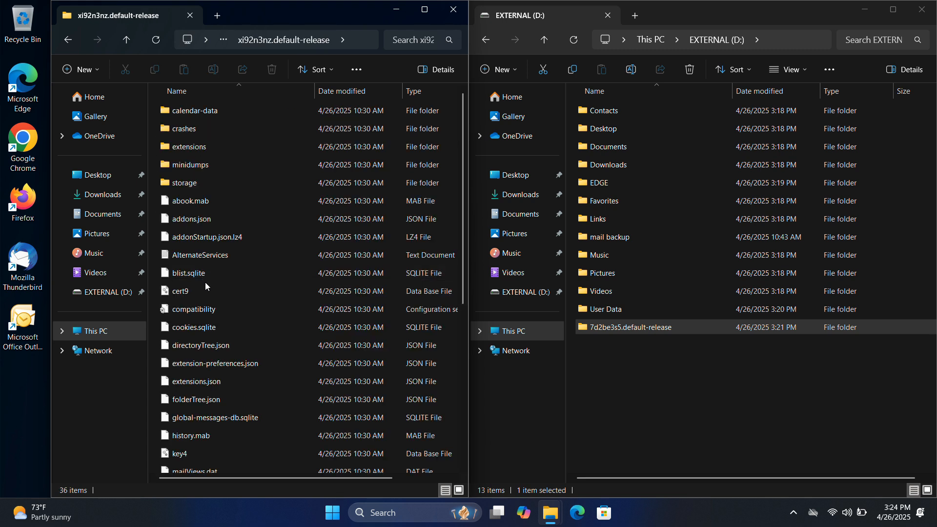
click(125, 41)
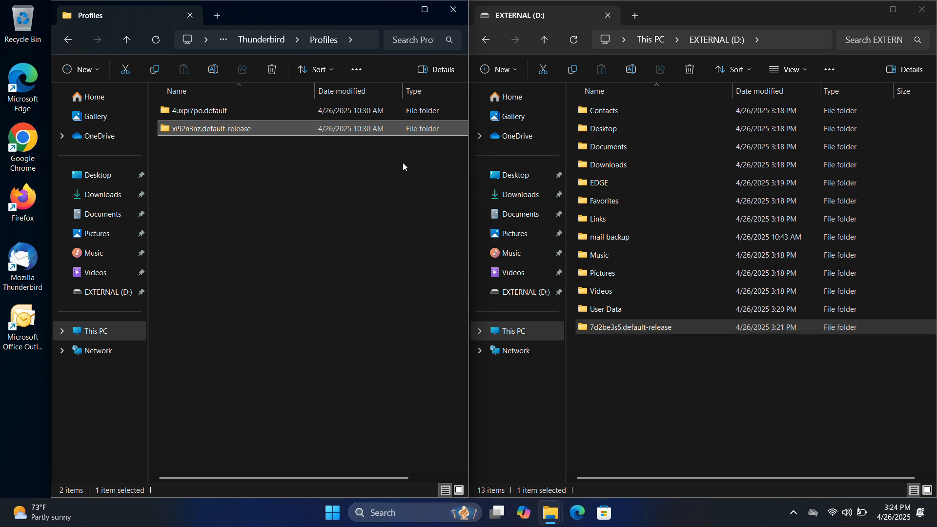
Create a folder named tb in the root of EXTERNAL (D:) and copy the xi92n3nz.default-release Thunderbird profile folder into it.
right_click(660, 387)
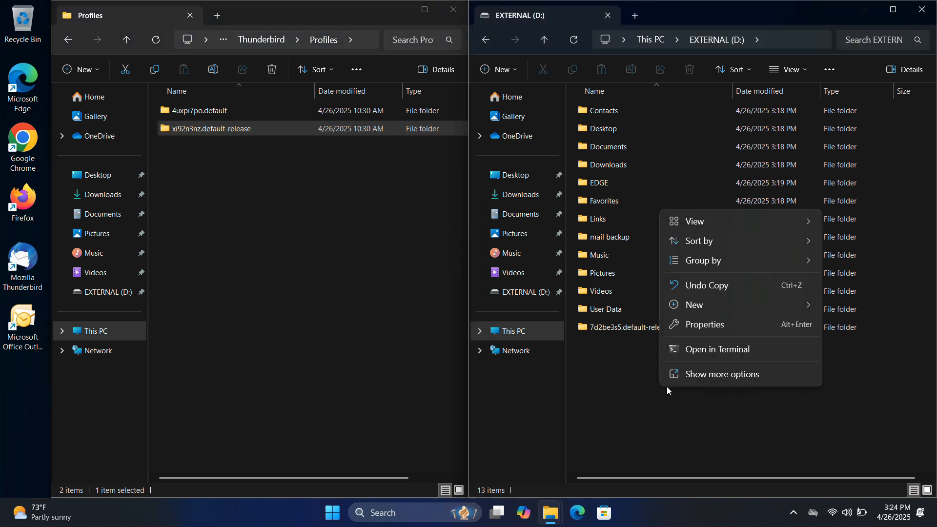
mouse_move(698, 308)
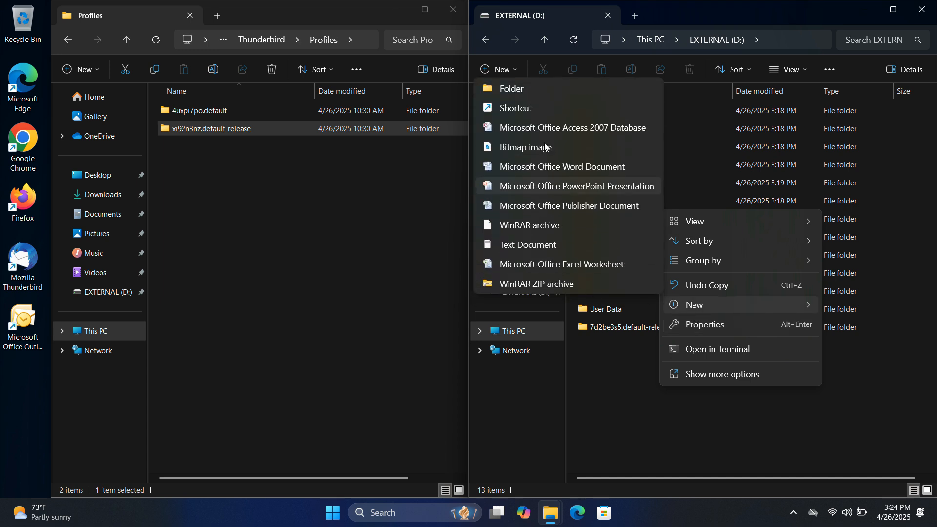
click(544, 87)
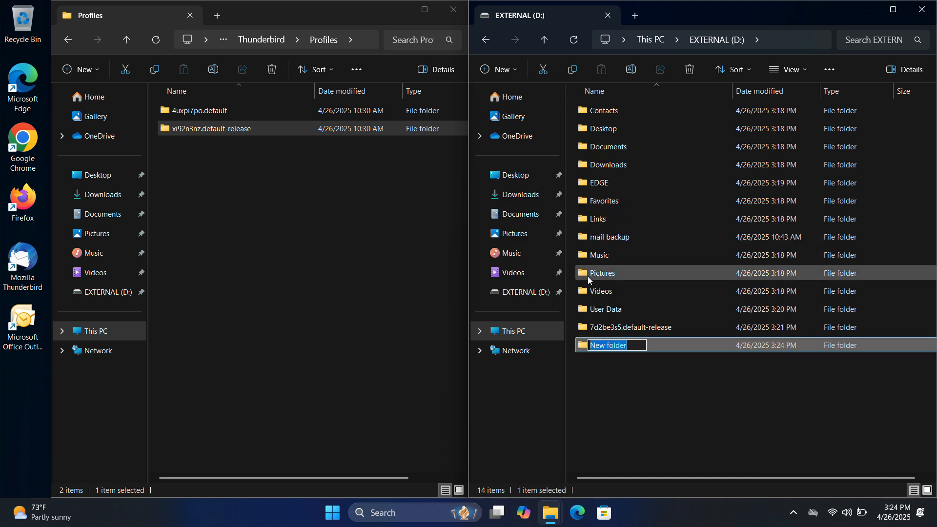
text(tb)
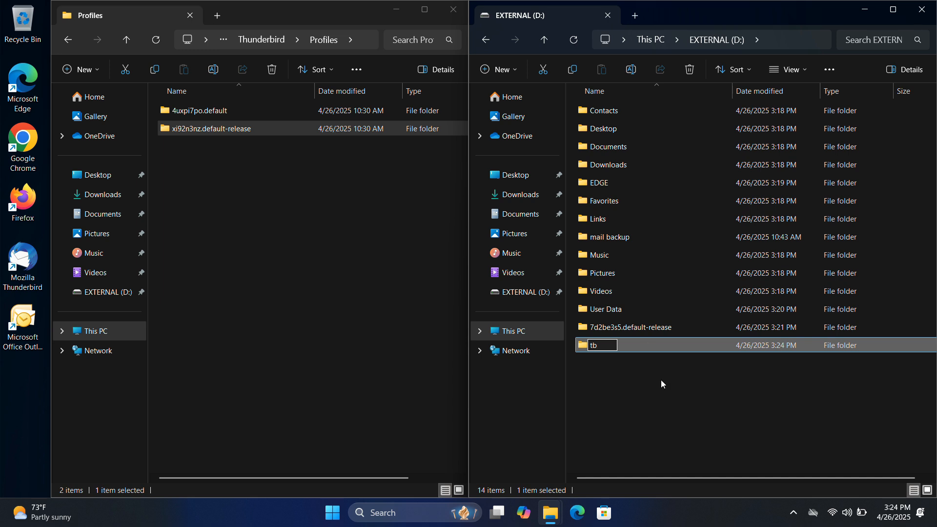
key(Return)
double_click(665, 344)
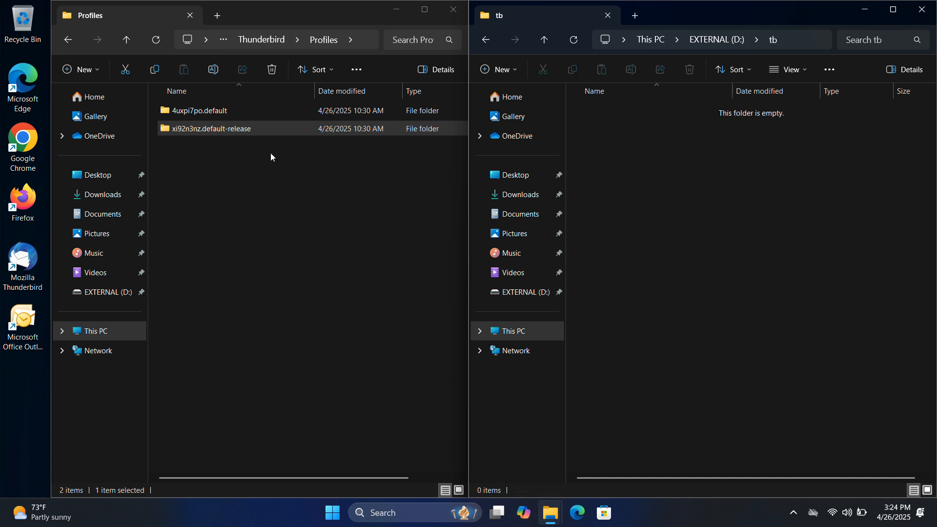
drag(233, 130, 724, 311)
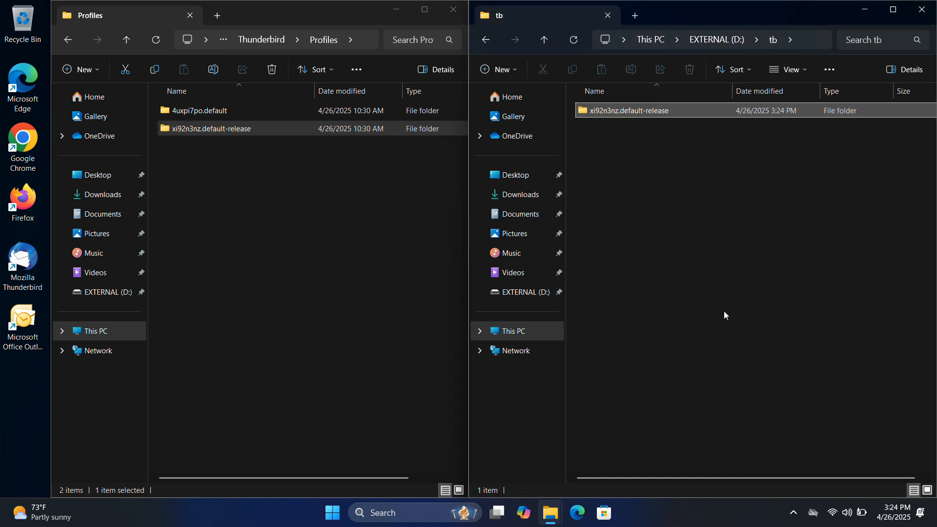
Go back up to This PC in the external drive window and to the Owner profile folder in the source window.
click(542, 38)
click(542, 39)
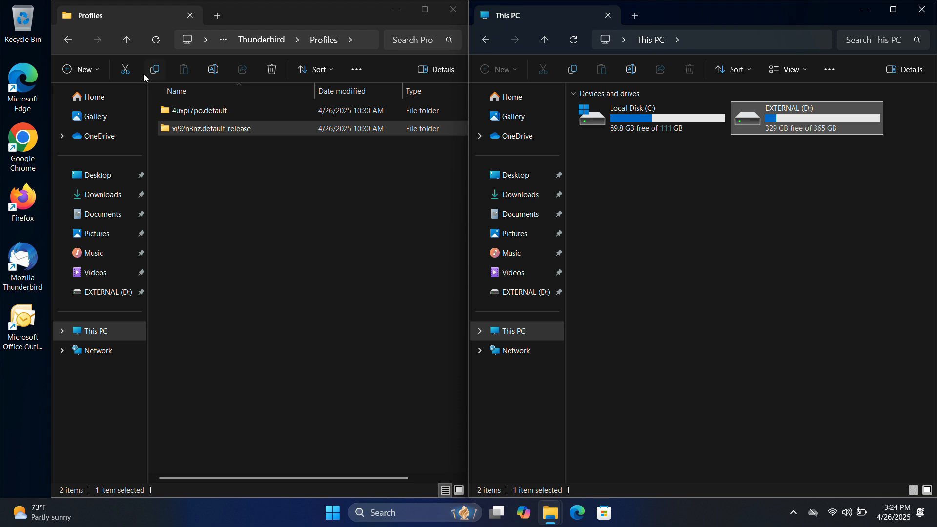
click(125, 39)
click(126, 39)
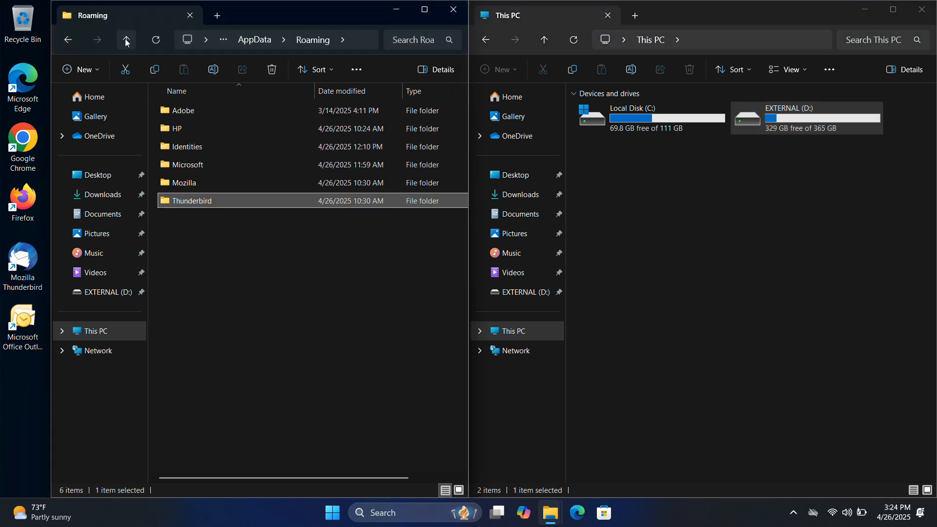
click(126, 39)
click(126, 39)
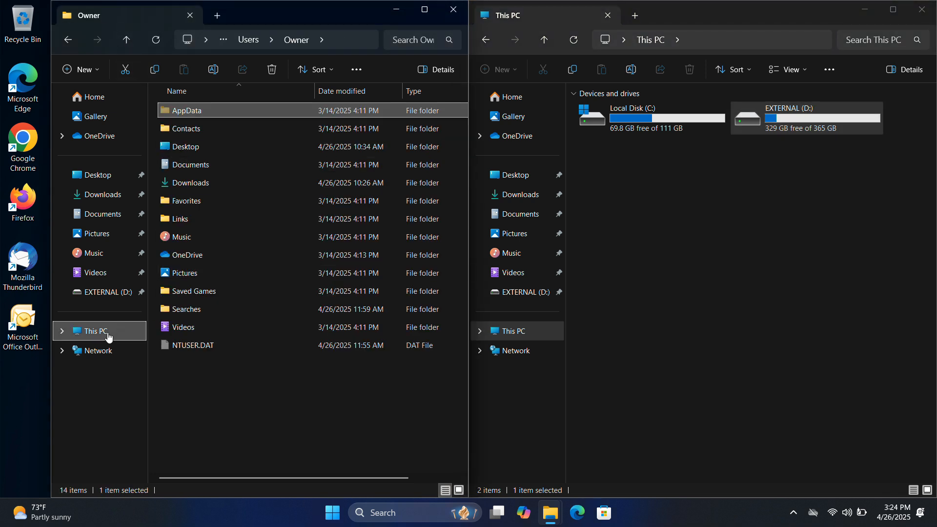
Search Local Disk (C:) for Outlook data files with the pattern *.pst, and return to This PC.
click(23, 323)
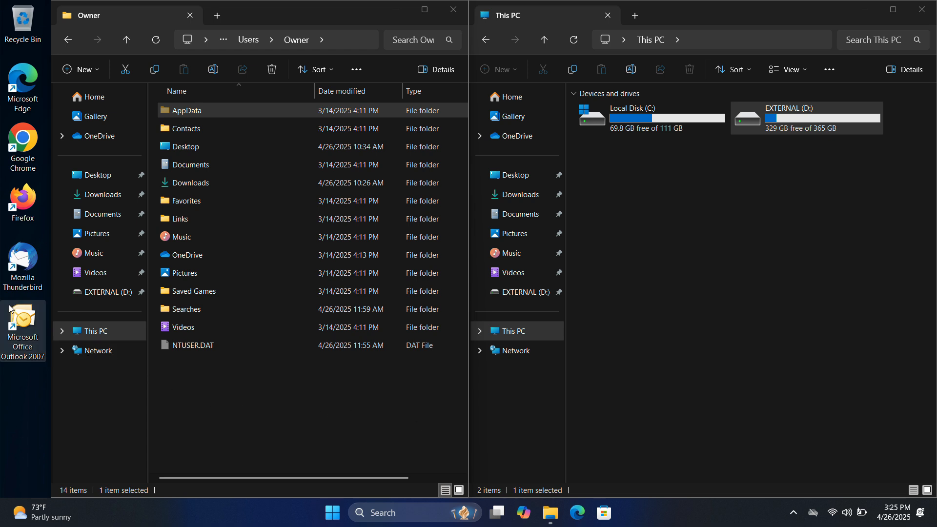
click(28, 331)
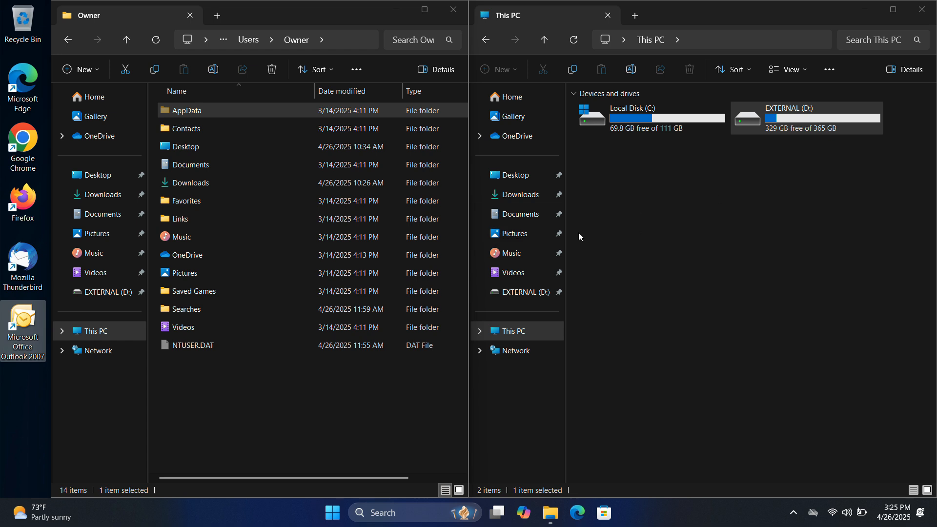
double_click(696, 122)
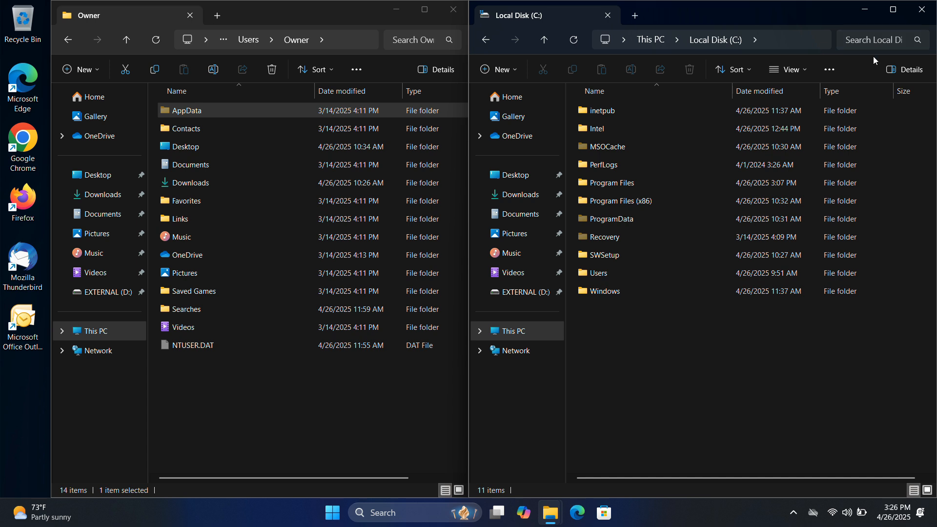
click(879, 44)
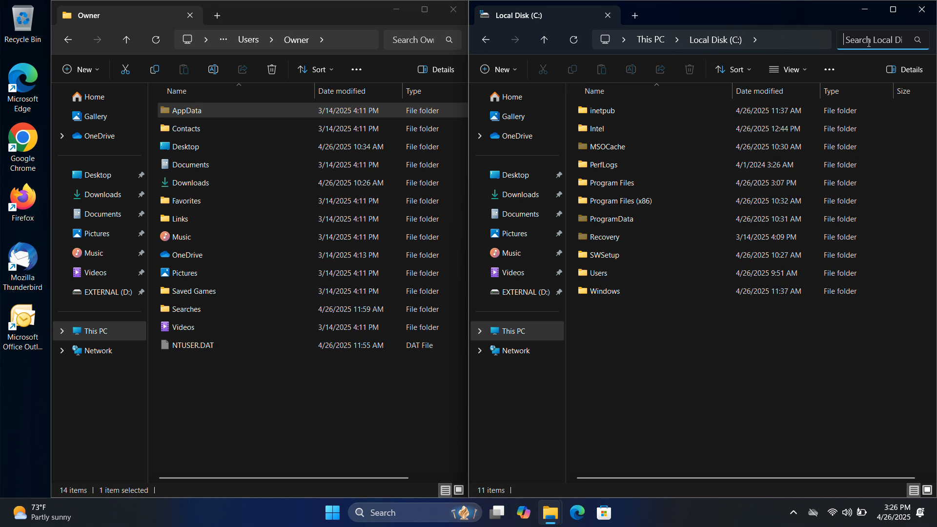
text(*)
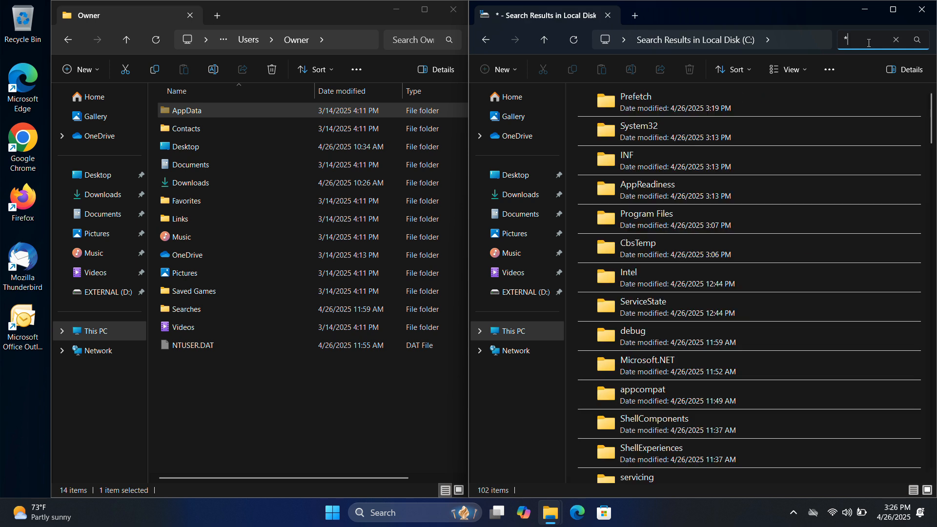
text(.pst)
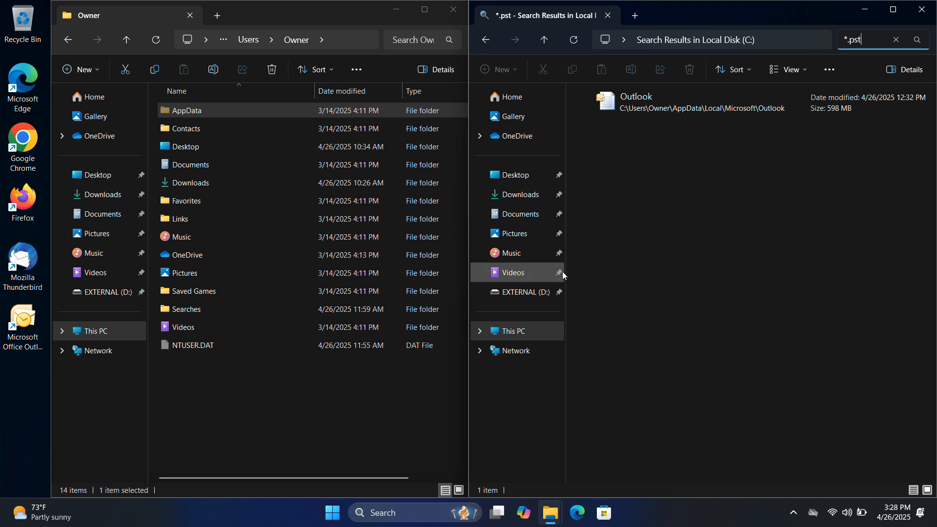
click(541, 330)
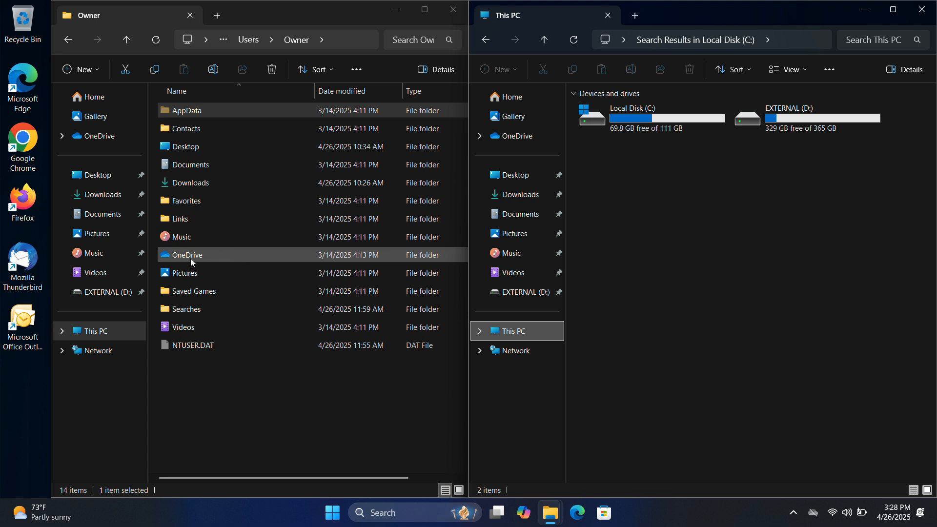
Open the OneDrive folder of the Owner profile to check its contents, dismissing the OneDrive setup window.
double_click(191, 259)
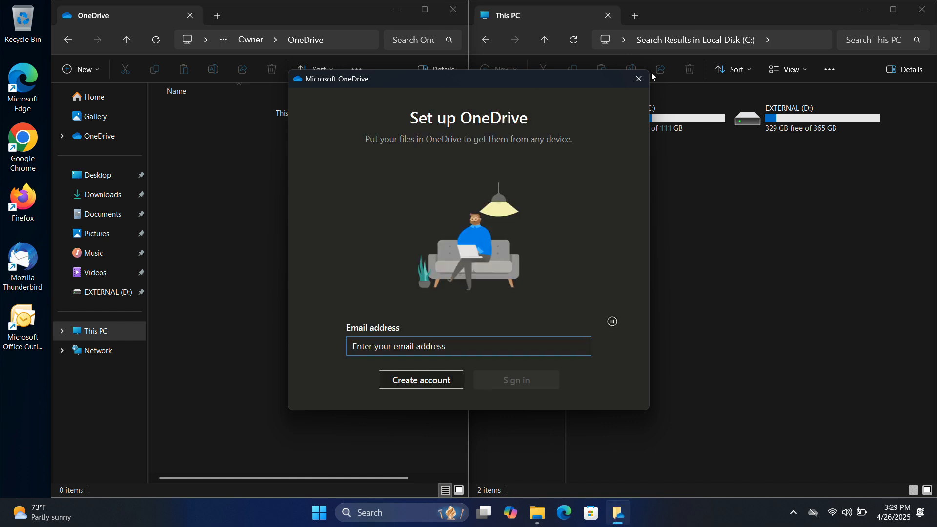
click(638, 79)
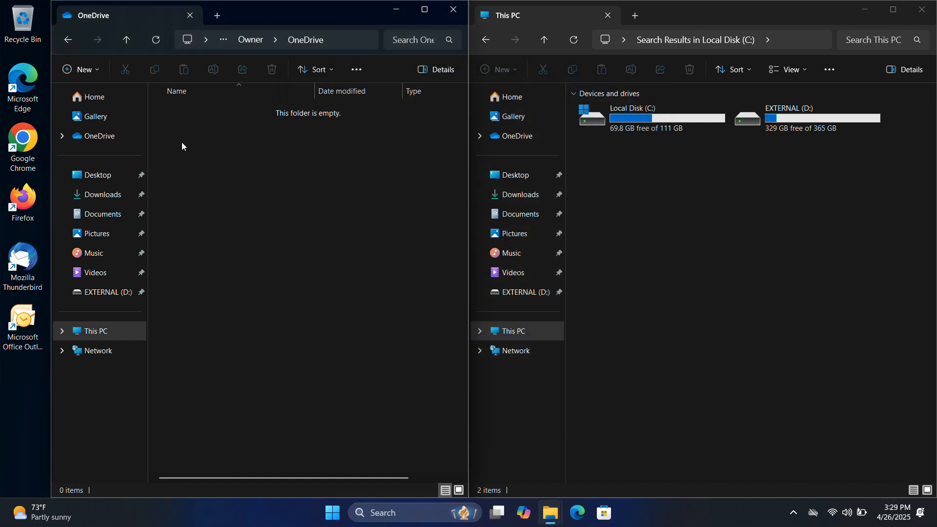